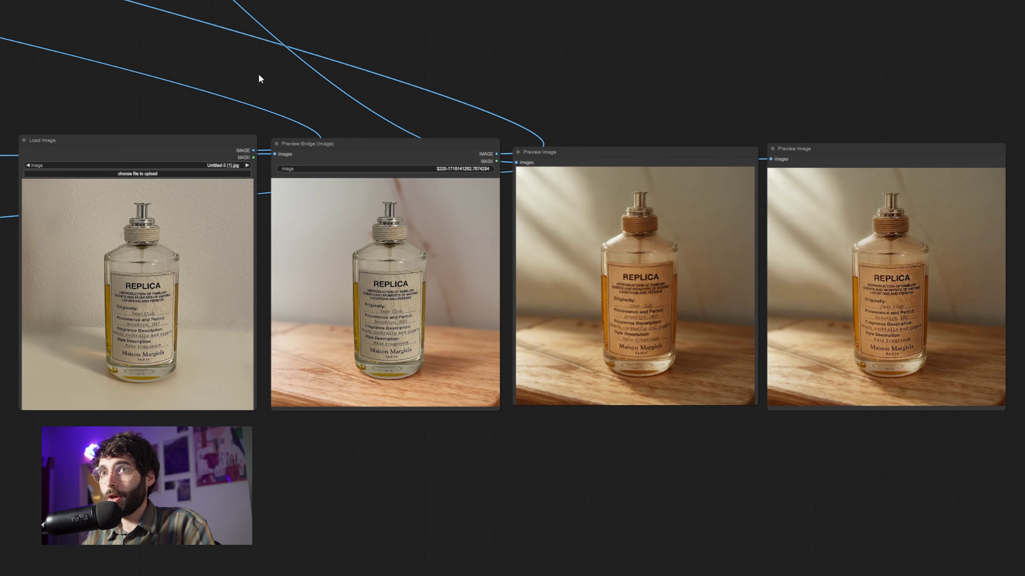
Step: Point out and nudge the original, composited, relit and final detail-preserved bottle images
{"action": "left_click", "coordinate": [191, 144]}
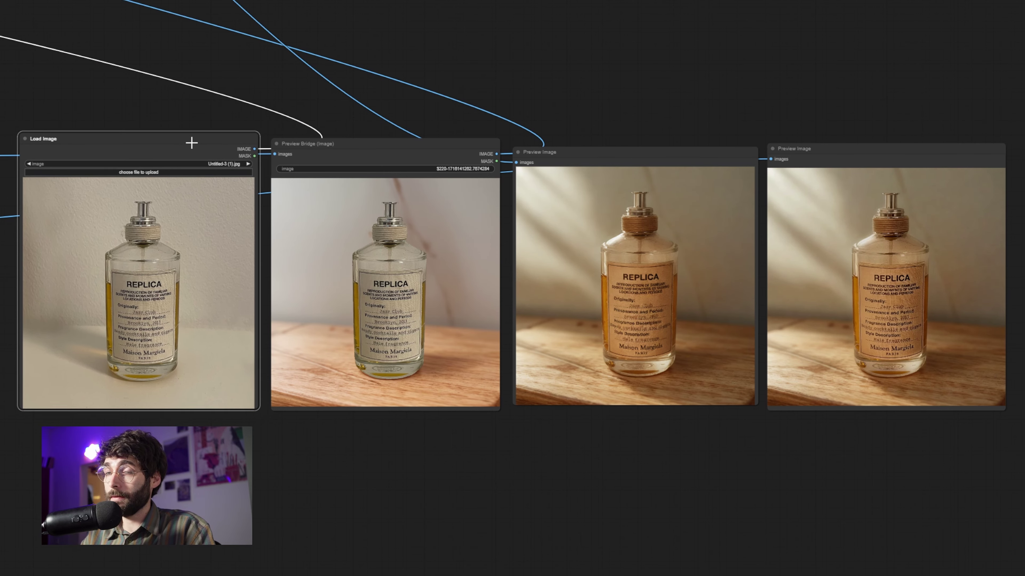
{"action": "left_click_drag", "start_coordinate": [191, 144], "coordinate": [188, 142]}
{"action": "left_click", "coordinate": [441, 151]}
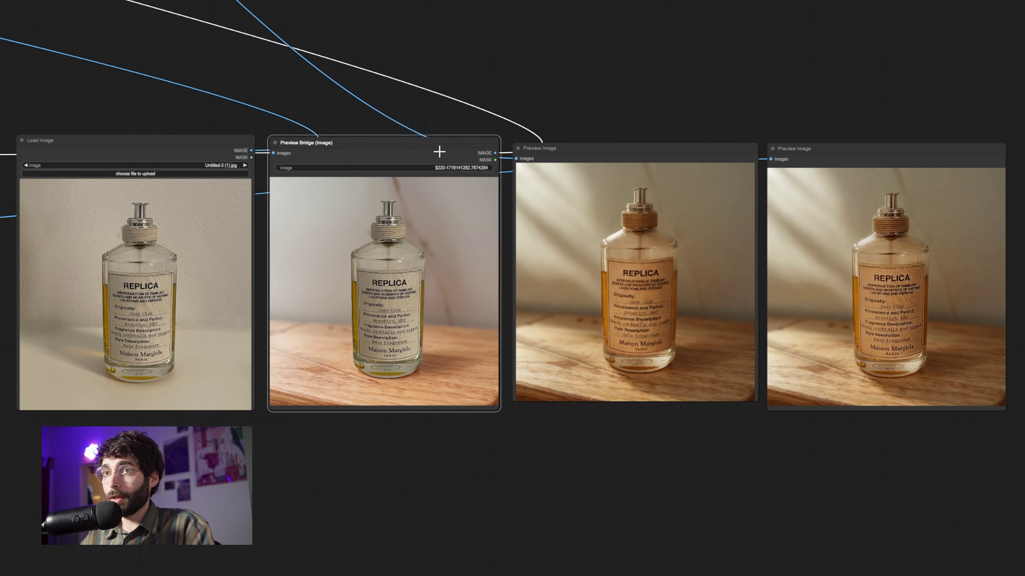
{"action": "left_click_drag", "start_coordinate": [441, 152], "coordinate": [437, 151]}
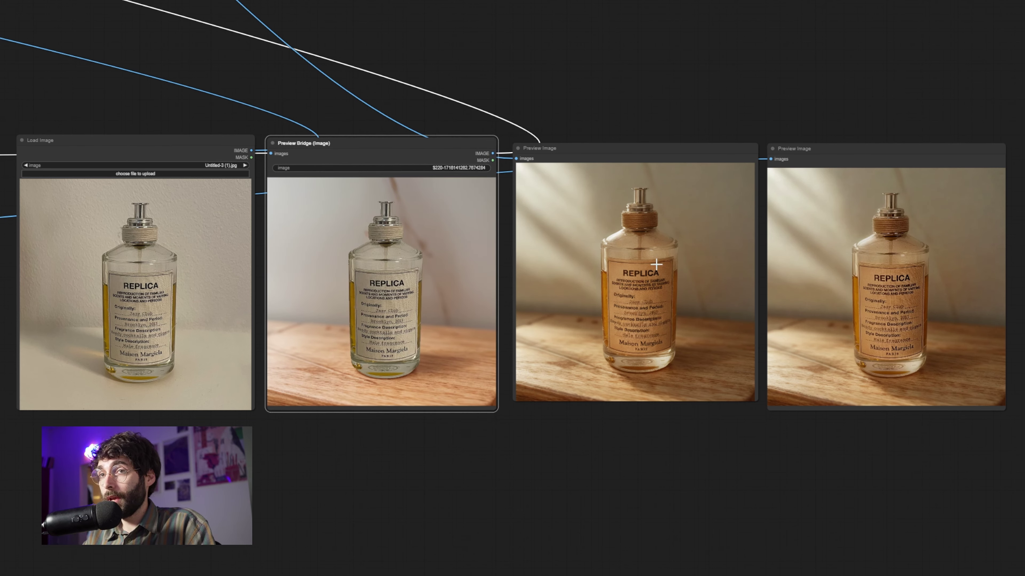
{"action": "left_click", "coordinate": [613, 167]}
{"action": "left_click_drag", "start_coordinate": [613, 165], "coordinate": [610, 162]}
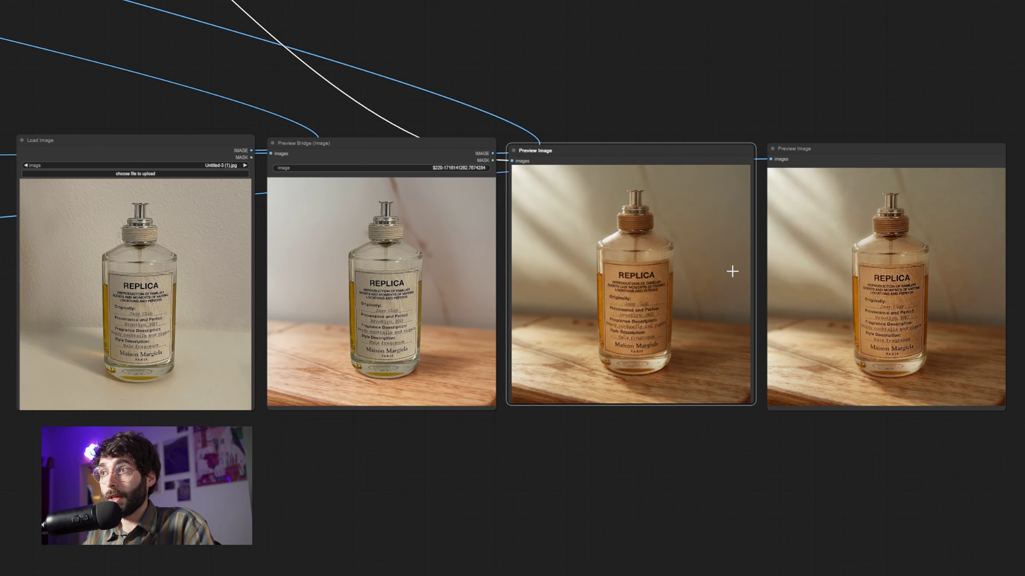
{"action": "left_click", "coordinate": [819, 153]}
{"action": "left_click_drag", "start_coordinate": [819, 153], "coordinate": [814, 152]}
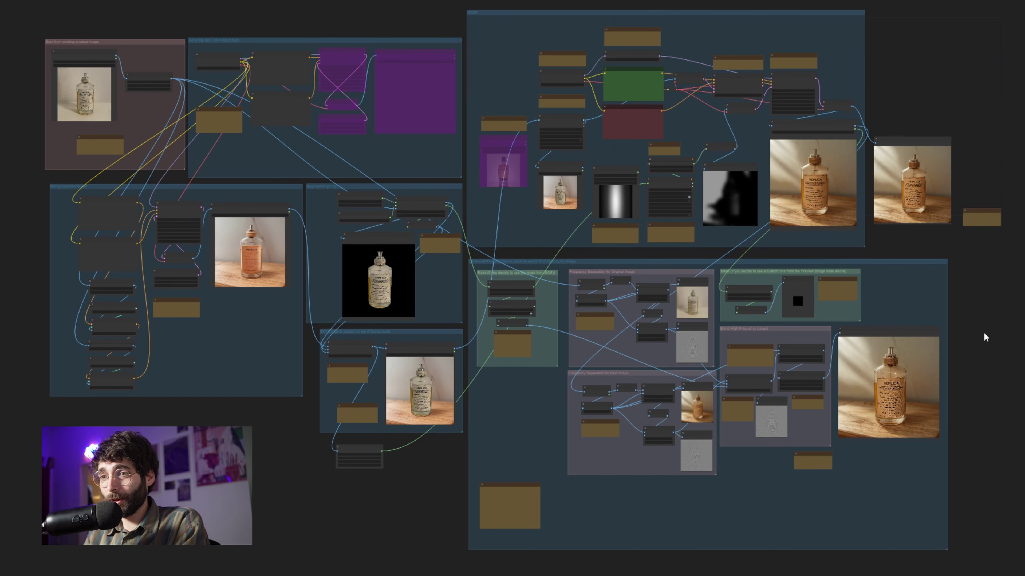
Step: Zoom in and highlight the Load Image product photo and the resize-to-1024 node
{"action": "scroll", "coordinate": [968, 258], "scroll_direction": "up", "scroll_amount": 1}
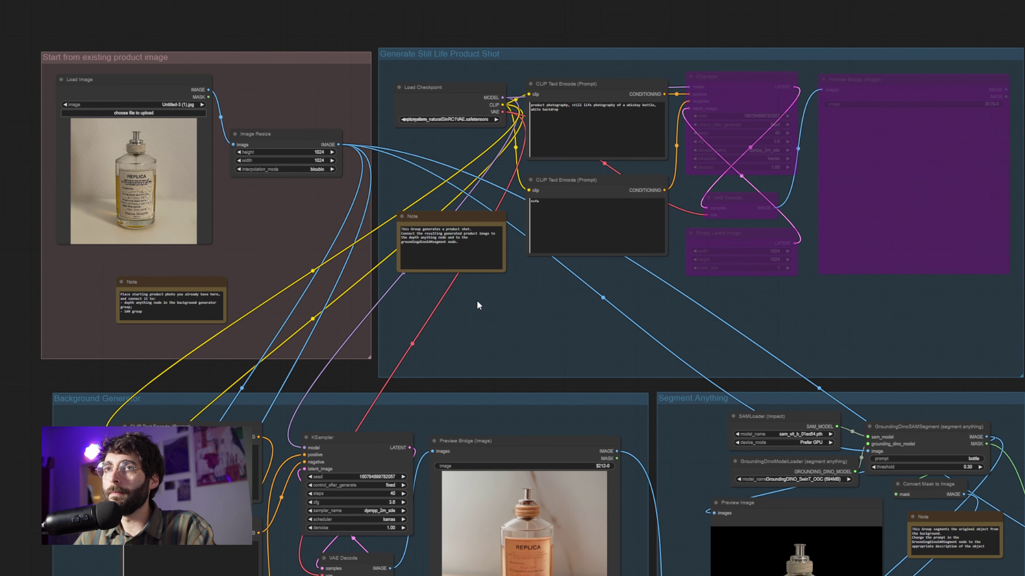
{"action": "left_click", "coordinate": [198, 226]}
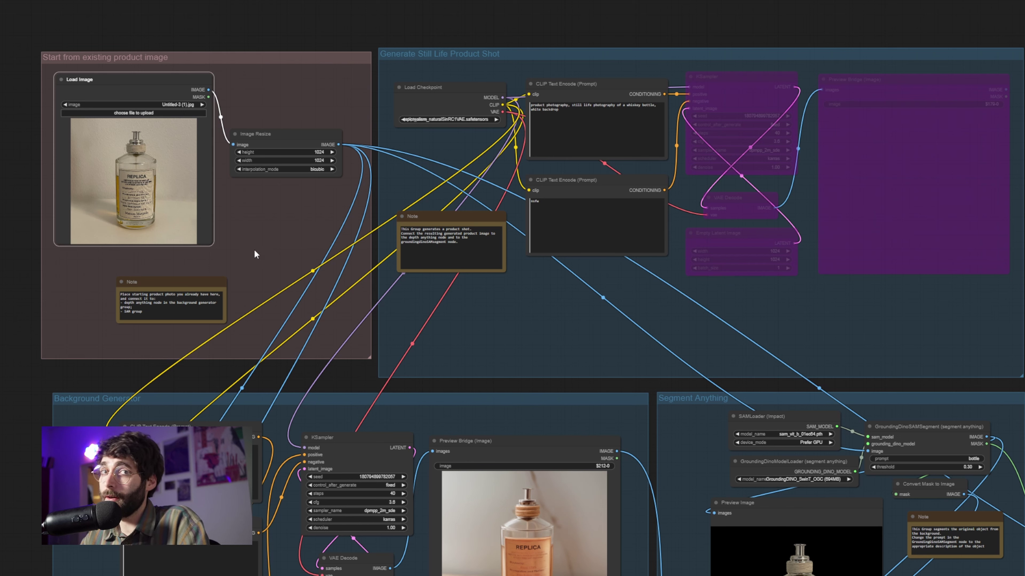
{"action": "left_click", "coordinate": [287, 175]}
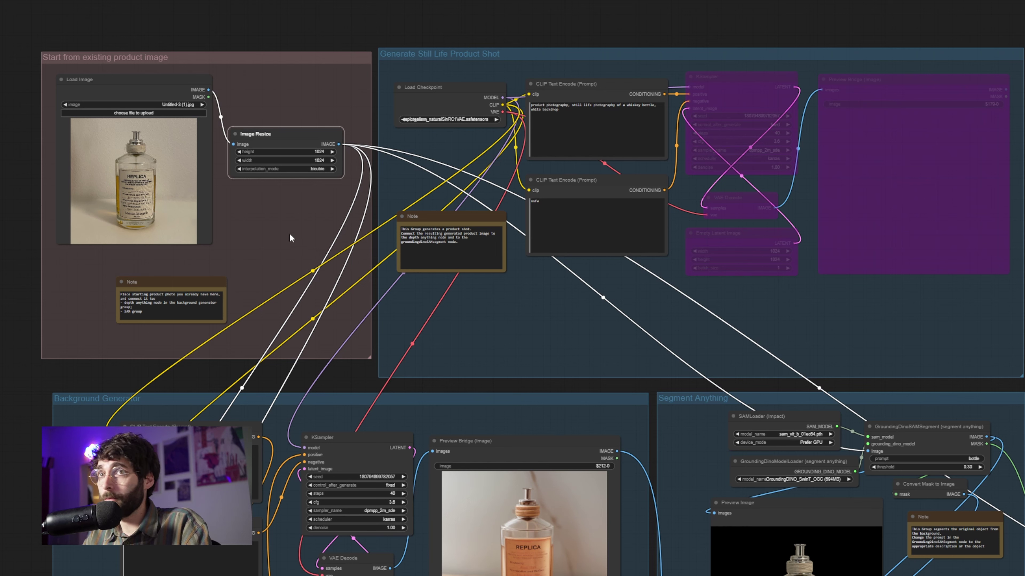
{"action": "left_click", "coordinate": [289, 234]}
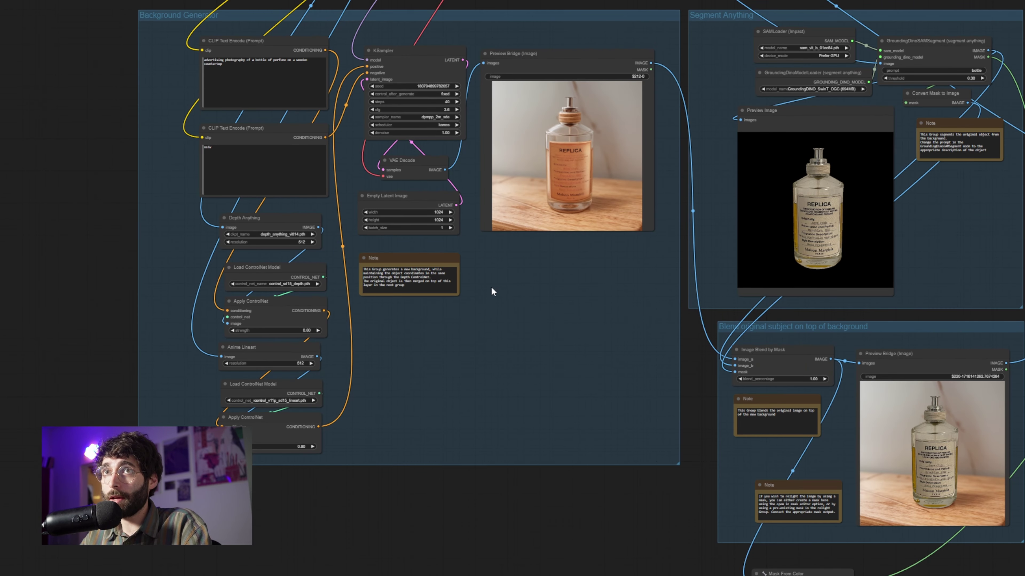
Step: Highlight the depth map, line-art and background preview nodes, panning toward the blend group
{"action": "left_click", "coordinate": [292, 221]}
{"action": "left_click", "coordinate": [289, 349]}
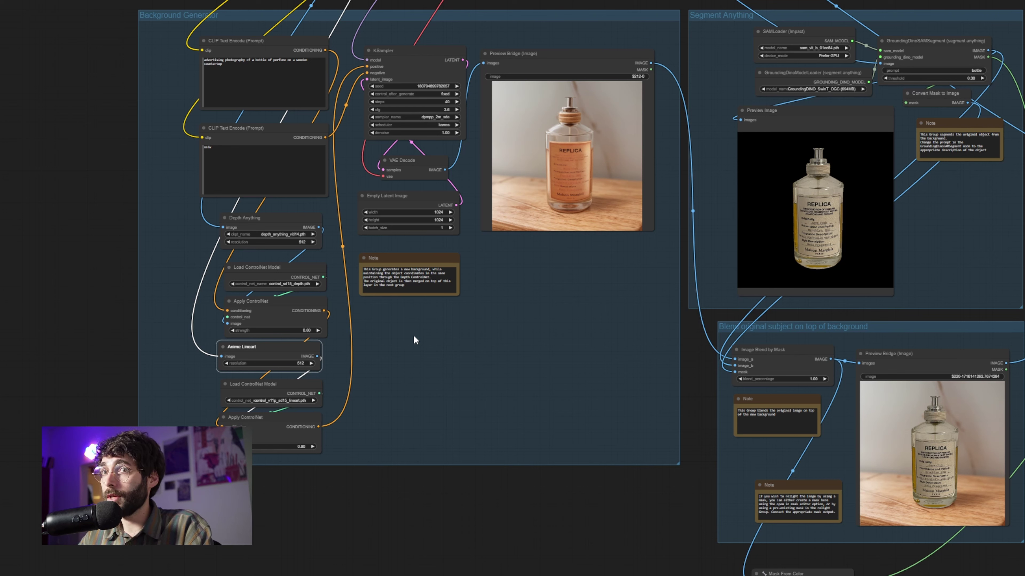
{"action": "left_click", "coordinate": [588, 220]}
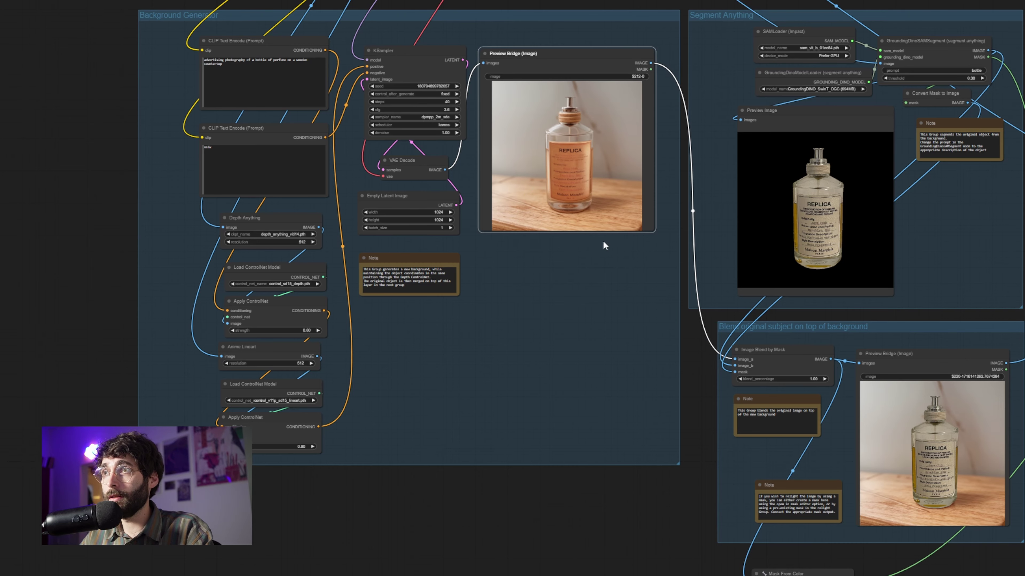
{"action": "left_click_drag", "start_coordinate": [601, 245], "coordinate": [337, 224]}
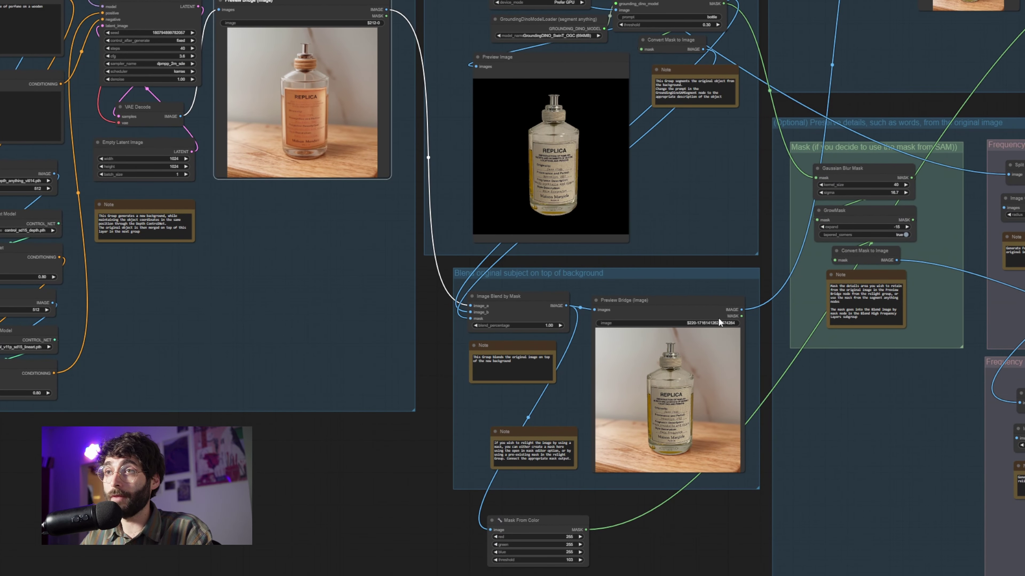
Step: Pan the graph up to the Segment Anything group
{"action": "left_click_drag", "start_coordinate": [613, 278], "coordinate": [617, 335]}
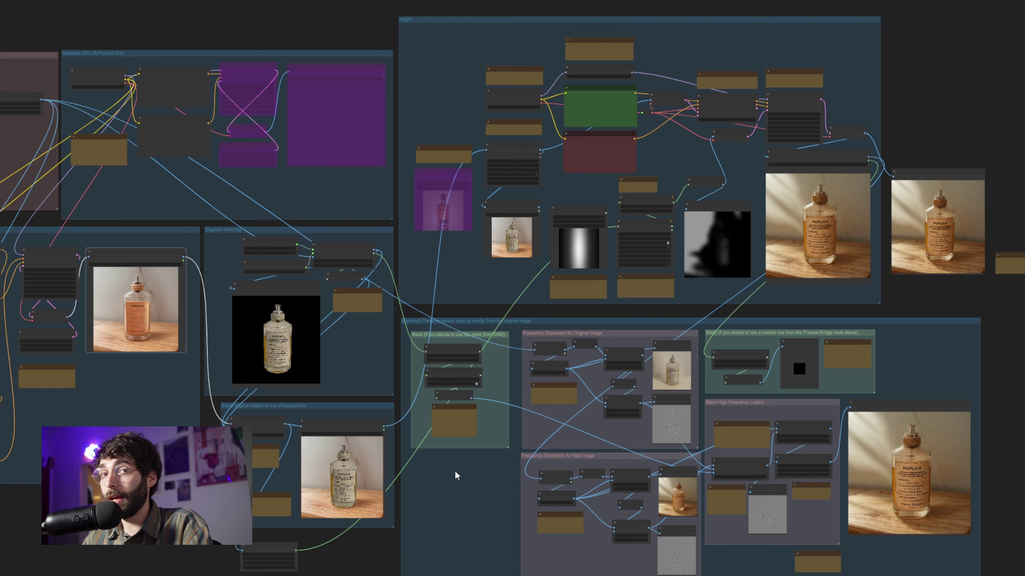
{"action": "scroll", "coordinate": [455, 470], "scroll_direction": "up", "scroll_amount": 5}
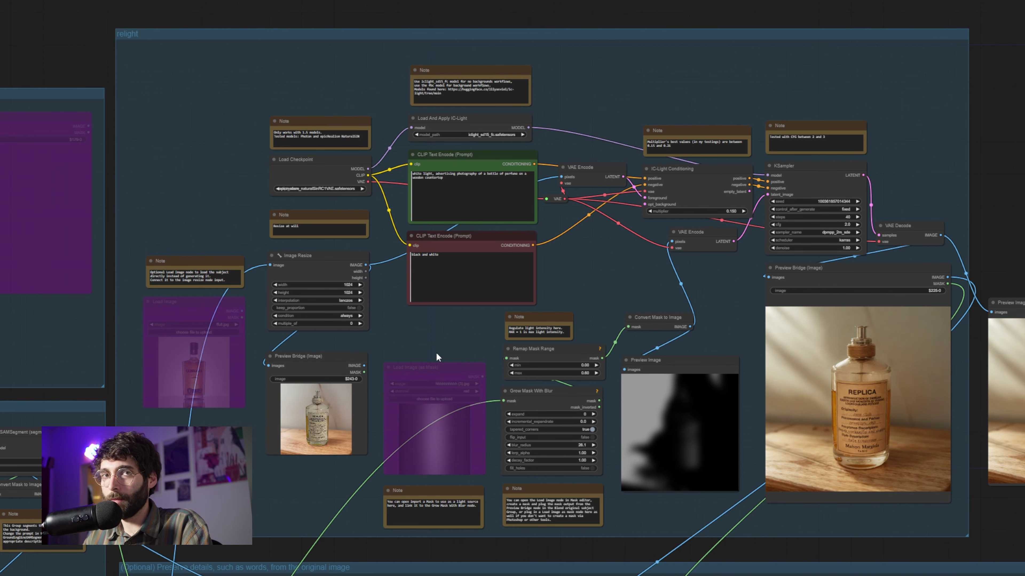
{"action": "left_click", "coordinate": [533, 391]}
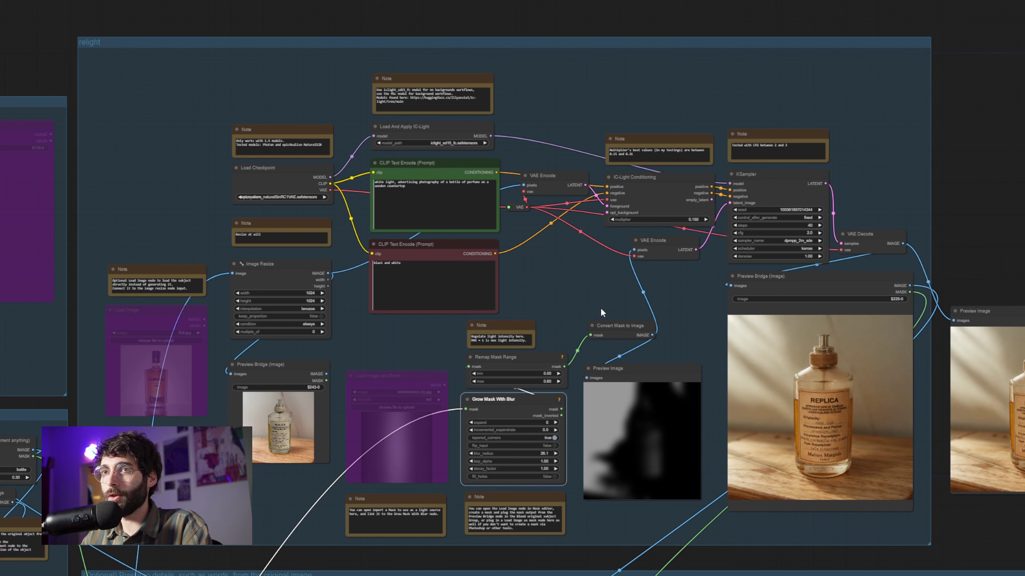
{"action": "left_click", "coordinate": [402, 389]}
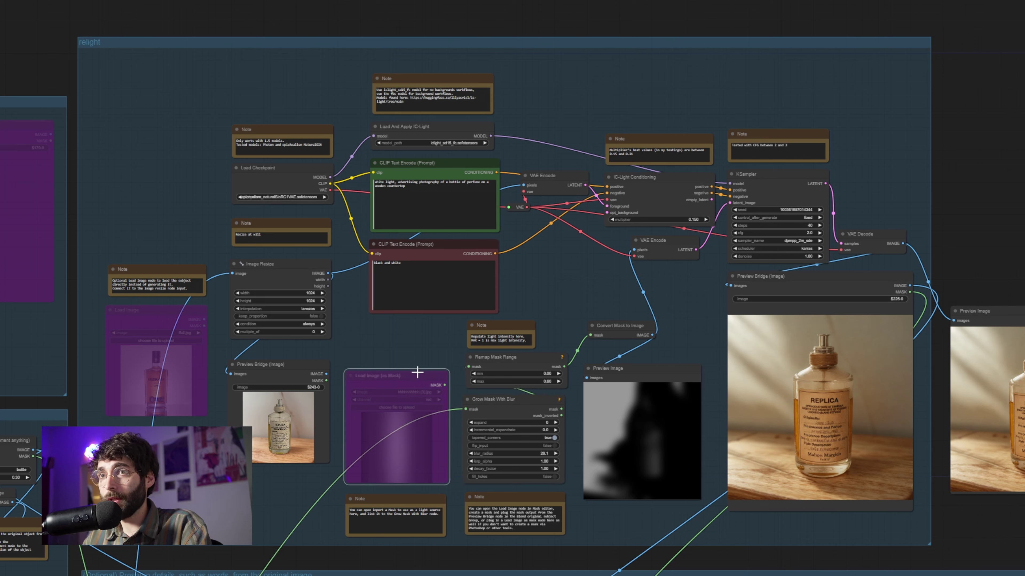
{"action": "left_click_drag", "start_coordinate": [444, 385], "coordinate": [411, 355]}
{"action": "left_click", "coordinate": [410, 356]}
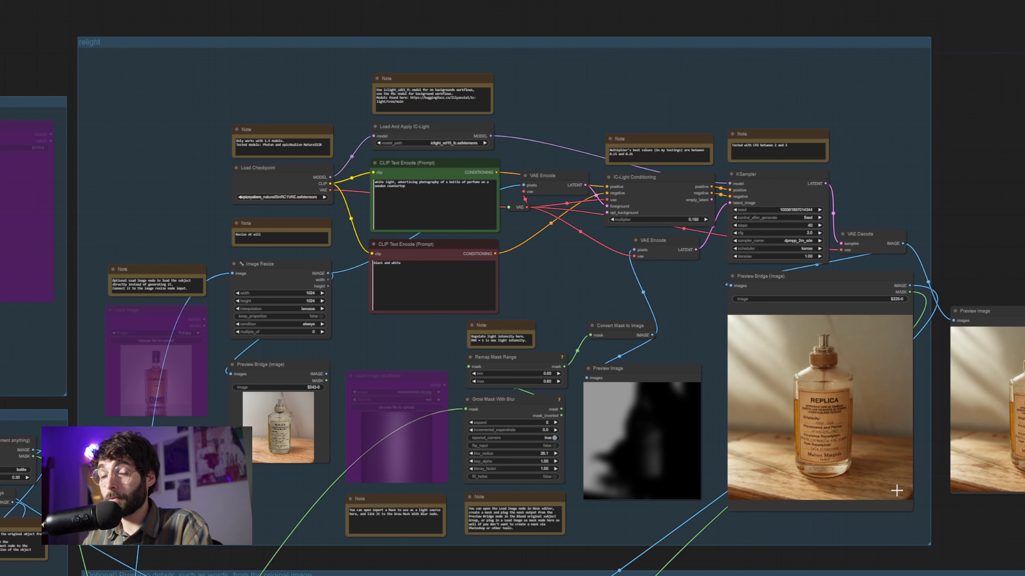
{"action": "scroll", "coordinate": [936, 502], "scroll_direction": "up", "scroll_amount": 10}
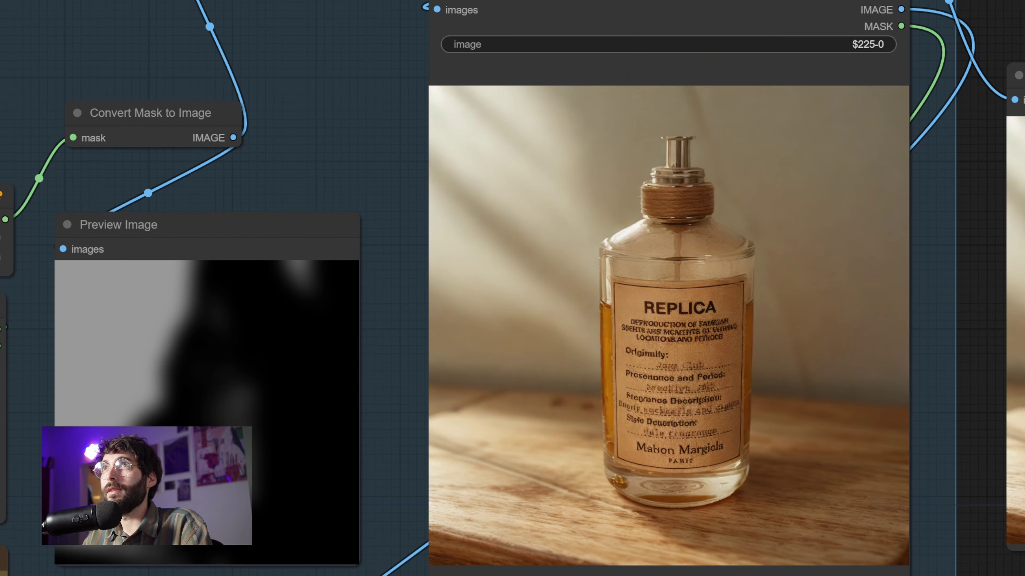
{"action": "scroll", "coordinate": [738, 519], "scroll_direction": "down", "scroll_amount": 9}
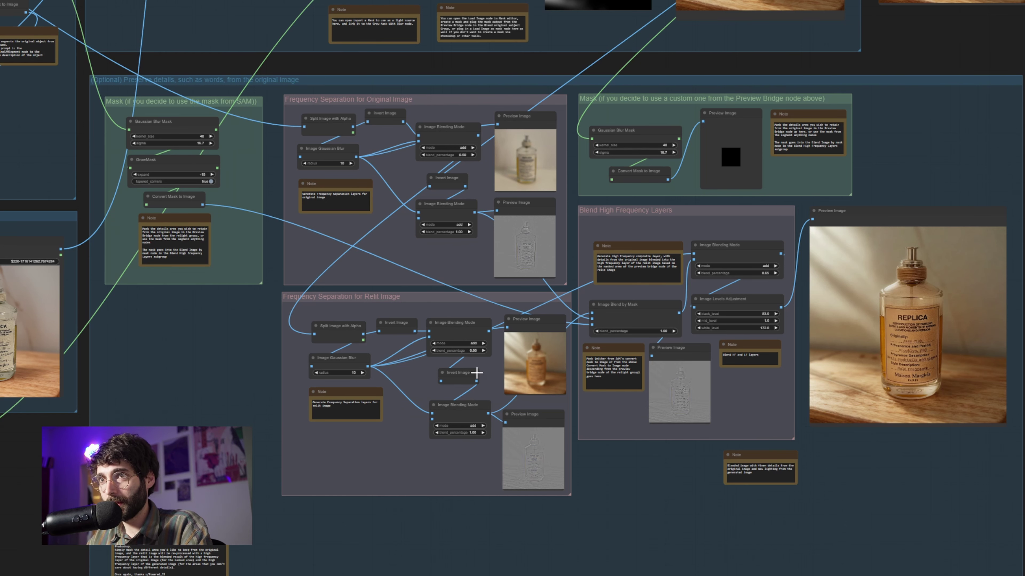
{"action": "scroll", "coordinate": [636, 468], "scroll_direction": "up", "scroll_amount": 1}
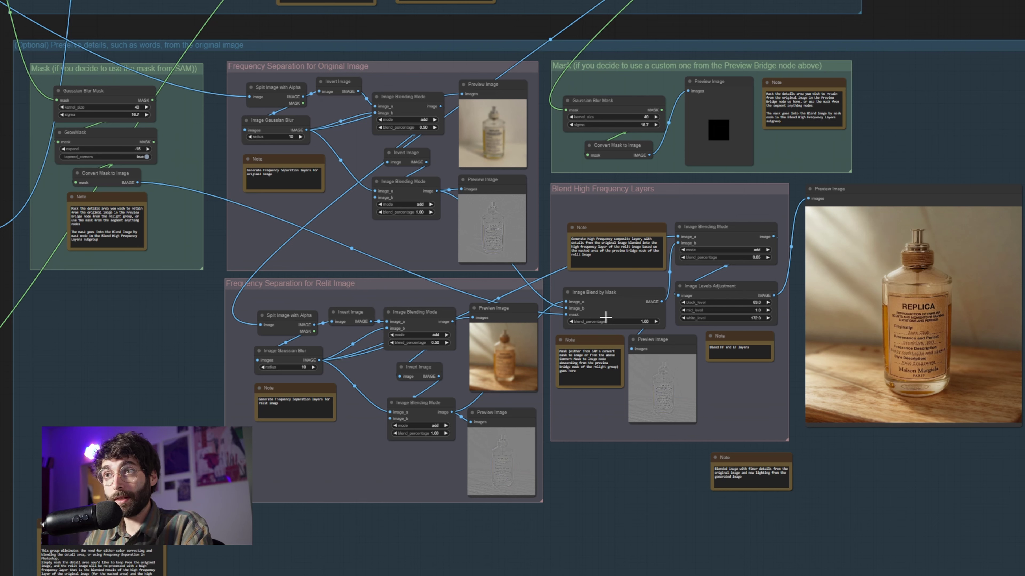
{"action": "left_click", "coordinate": [613, 293]}
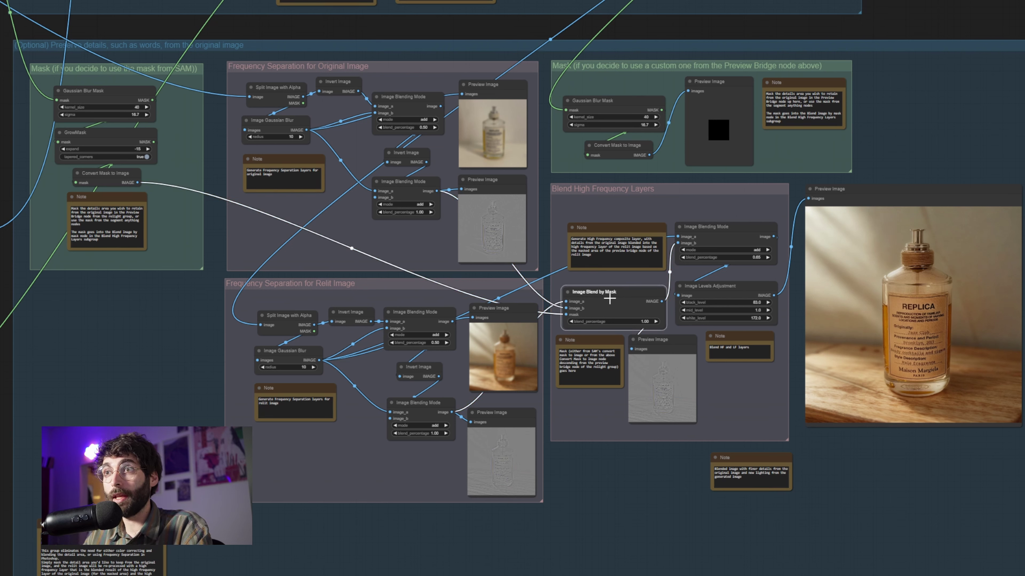
{"action": "left_click", "coordinate": [502, 180]}
{"action": "left_click", "coordinate": [507, 411]}
{"action": "left_click", "coordinate": [497, 189]}
{"action": "left_click", "coordinate": [661, 341]}
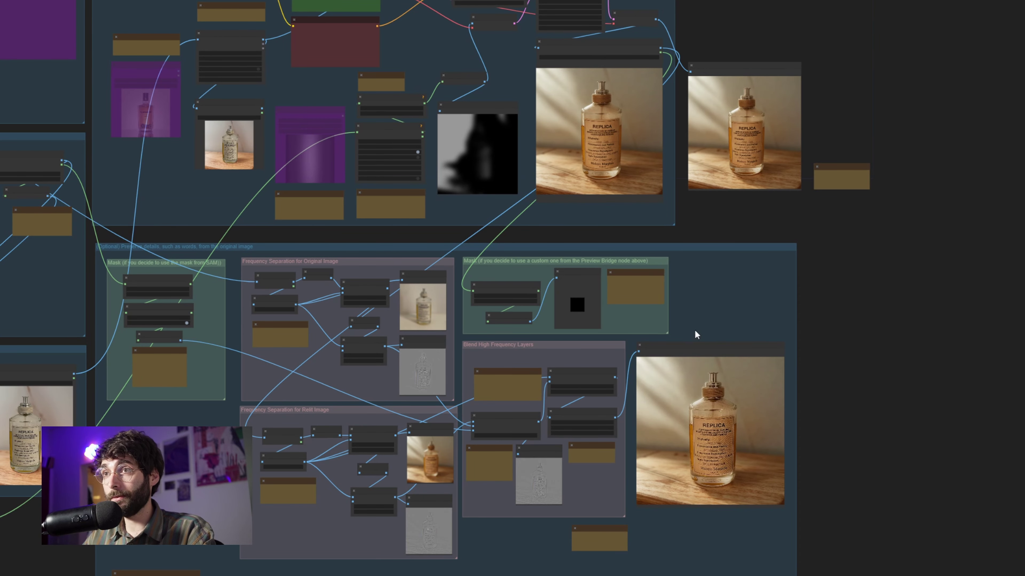
{"action": "left_click_drag", "start_coordinate": [693, 336], "coordinate": [830, 338]}
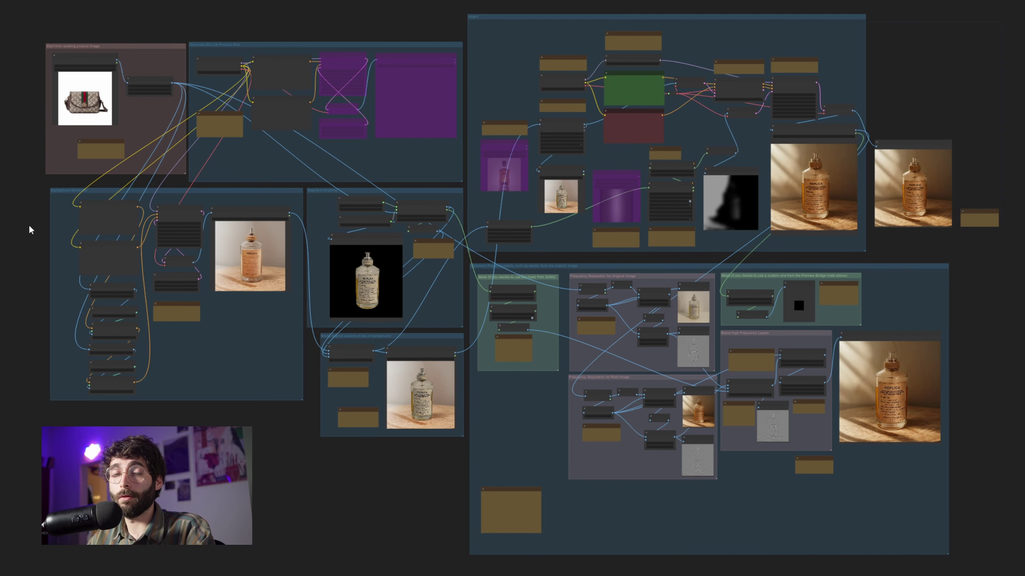
Step: Change the background prompt ending to 'gucci bag on the water' and select it for copying
{"action": "scroll", "coordinate": [36, 232], "scroll_direction": "up", "scroll_amount": 15}
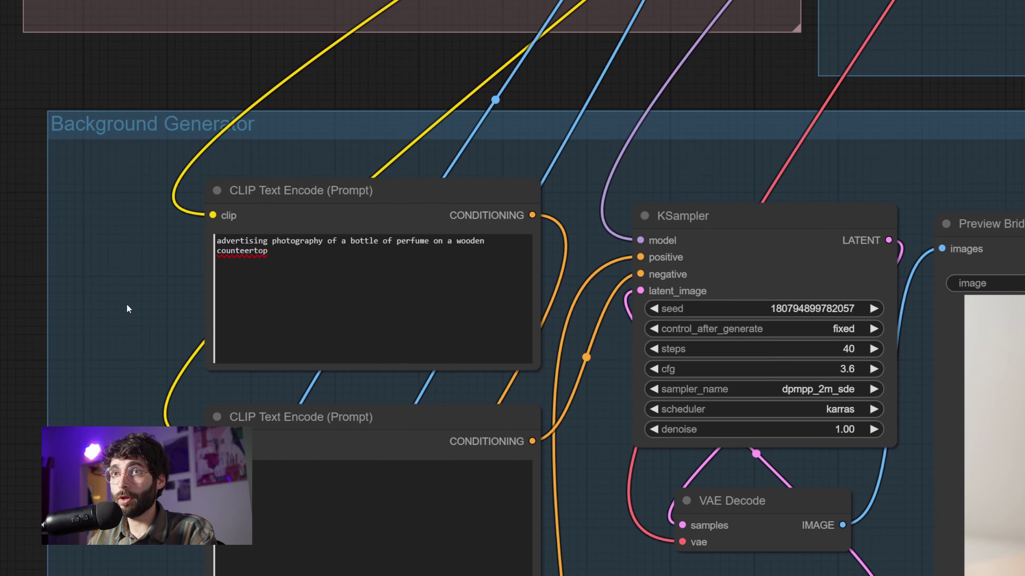
{"action": "left_click", "coordinate": [391, 277]}
{"action": "key", "text": "ctrl+BackSpace"}
{"action": "key", "text": "ctrl+BackSpace"}
{"action": "key", "text": "ctrl+BackSpace"}
{"action": "key", "text": "ctrl+BackSpace"}
{"action": "key", "text": "ctrl+BackSpace"}
{"action": "key", "text": "ctrl+BackSpace"}
{"action": "key", "text": "ctrl+BackSpace"}
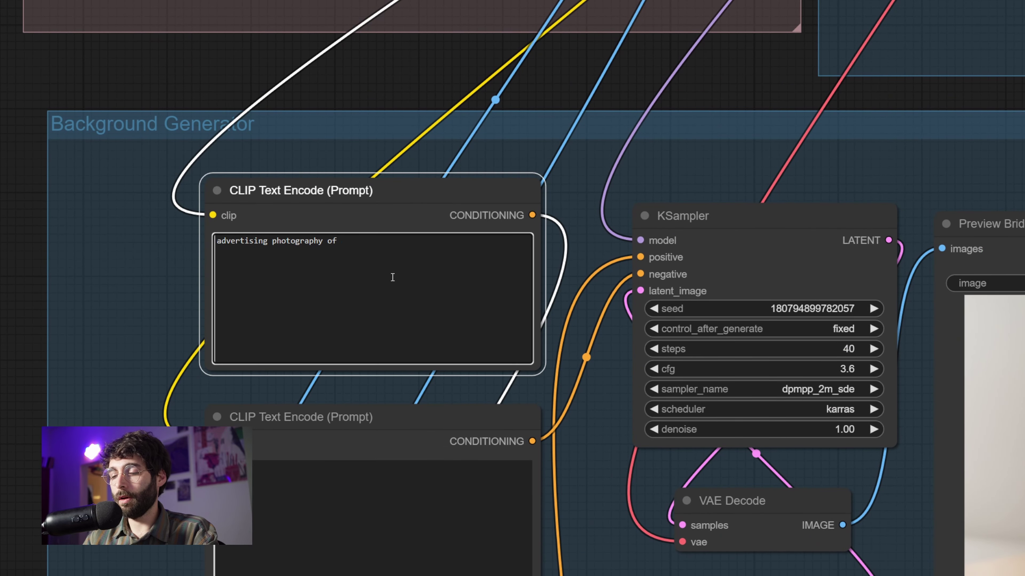
{"action": "type", "text": "gucci bag o"}
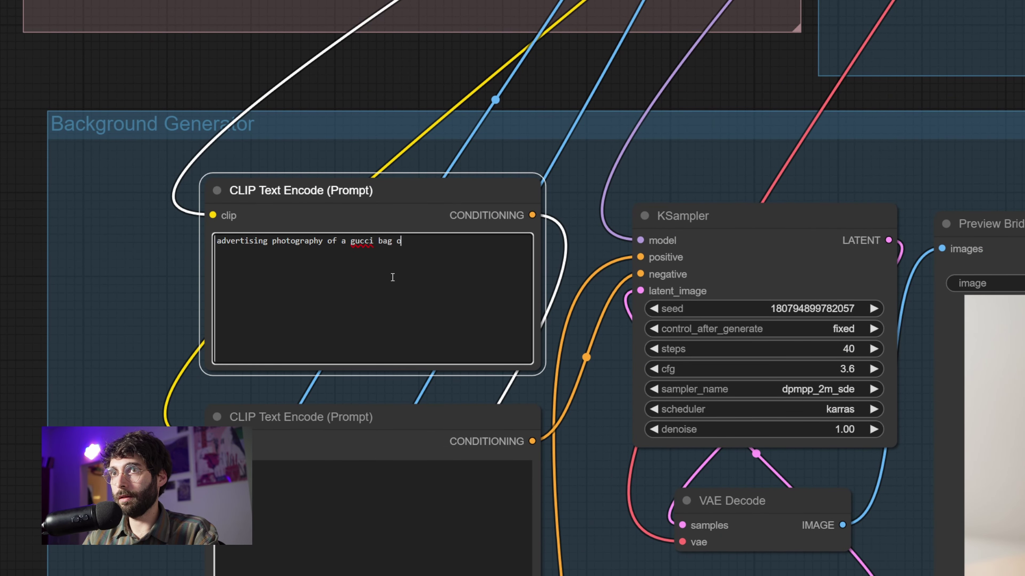
{"action": "type", "text": "n the water"}
{"action": "key", "text": "ctrl+a"}
{"action": "key", "text": "ctrl+c"}
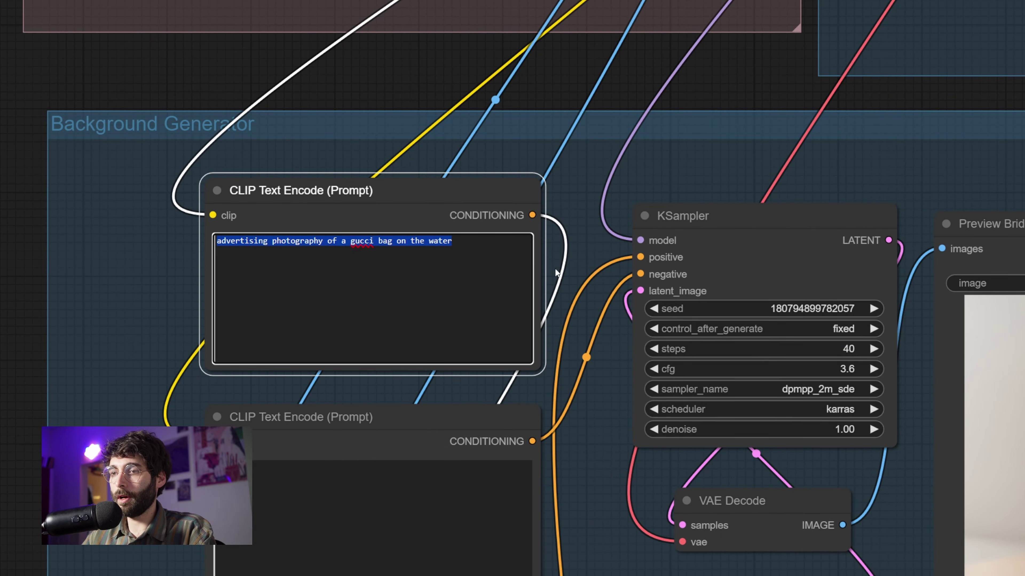
Step: Paste the gucci bag prompt over the old text in the green relight prompt
{"action": "scroll", "coordinate": [591, 250], "scroll_direction": "down", "scroll_amount": 5}
{"action": "left_click_drag", "start_coordinate": [572, 231], "coordinate": [669, 92]}
{"action": "scroll", "coordinate": [631, 100], "scroll_direction": "up", "scroll_amount": 10}
{"action": "left_click_drag", "start_coordinate": [380, 173], "coordinate": [359, 163]}
{"action": "key", "text": "ctrl+v"}
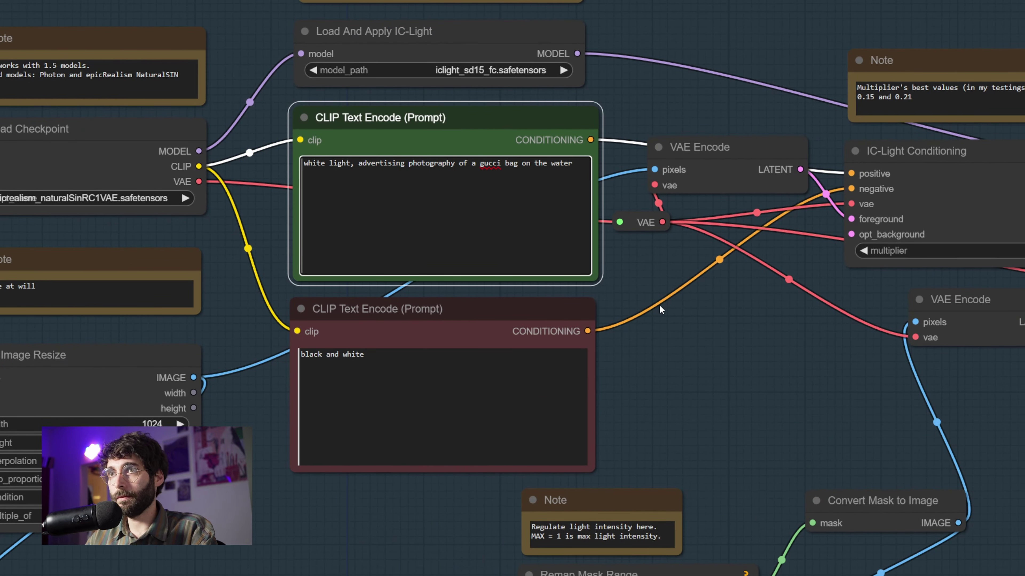
{"action": "scroll", "coordinate": [660, 309], "scroll_direction": "down", "scroll_amount": 5}
Step: Set the GroundingDinoSAMSegment object prompt to 'bag'
{"action": "left_click_drag", "start_coordinate": [657, 359], "coordinate": [773, 275]}
{"action": "scroll", "coordinate": [442, 372], "scroll_direction": "up", "scroll_amount": 5}
{"action": "left_click", "coordinate": [442, 371]}
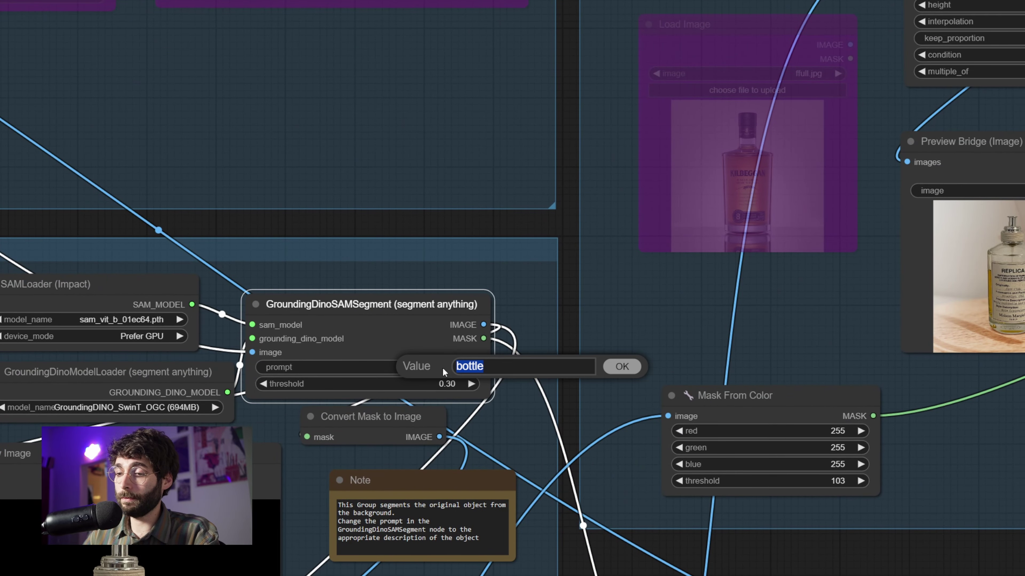
{"action": "type", "text": "bag"}
{"action": "key", "text": "Return"}
{"action": "scroll", "coordinate": [360, 405], "scroll_direction": "up", "scroll_amount": 1}
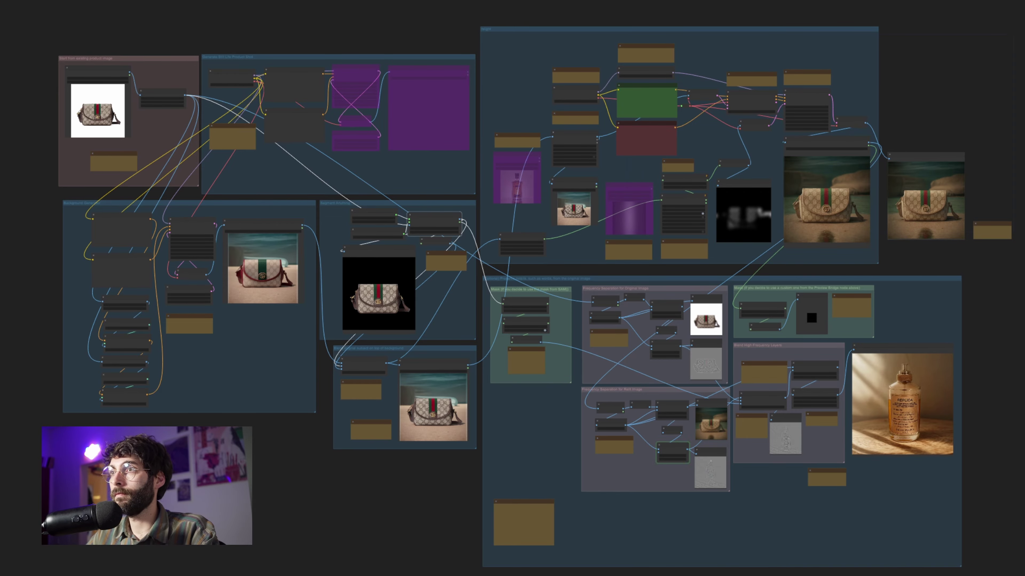
Step: Zoom and pan to inspect the final blended bag image
{"action": "scroll", "coordinate": [959, 438], "scroll_direction": "up", "scroll_amount": 10}
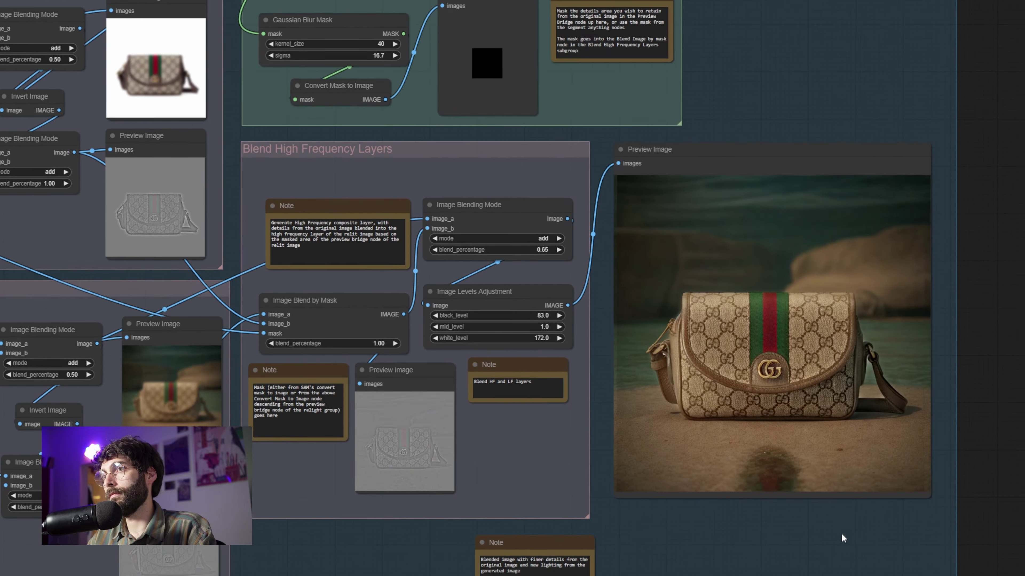
{"action": "left_click_drag", "start_coordinate": [842, 534], "coordinate": [842, 500]}
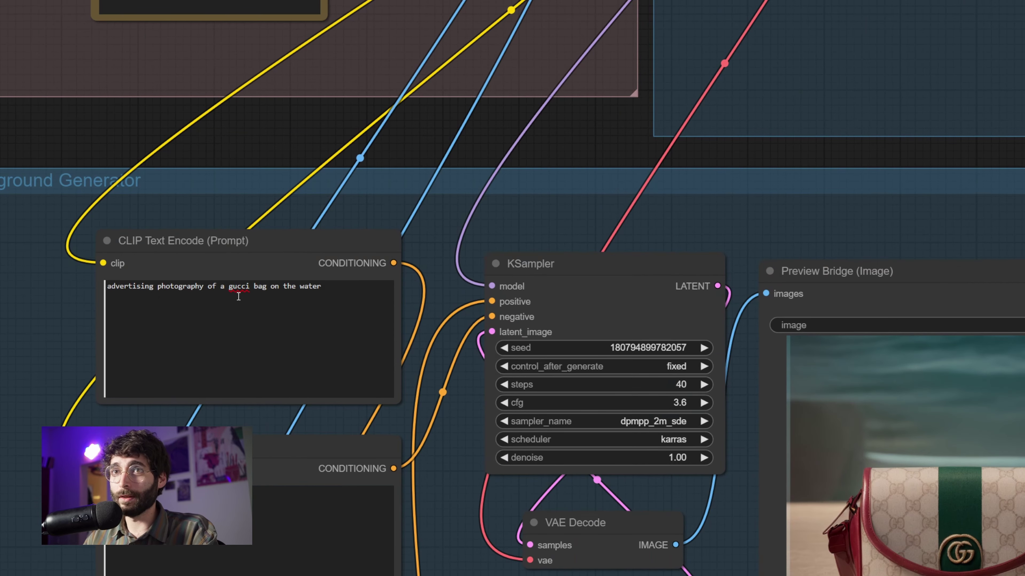
Step: Replace the background prompt with 'microphone in front of a swirly color background', then select 'white' in the relight prompt
{"action": "left_click_drag", "start_coordinate": [228, 286], "coordinate": [378, 289]}
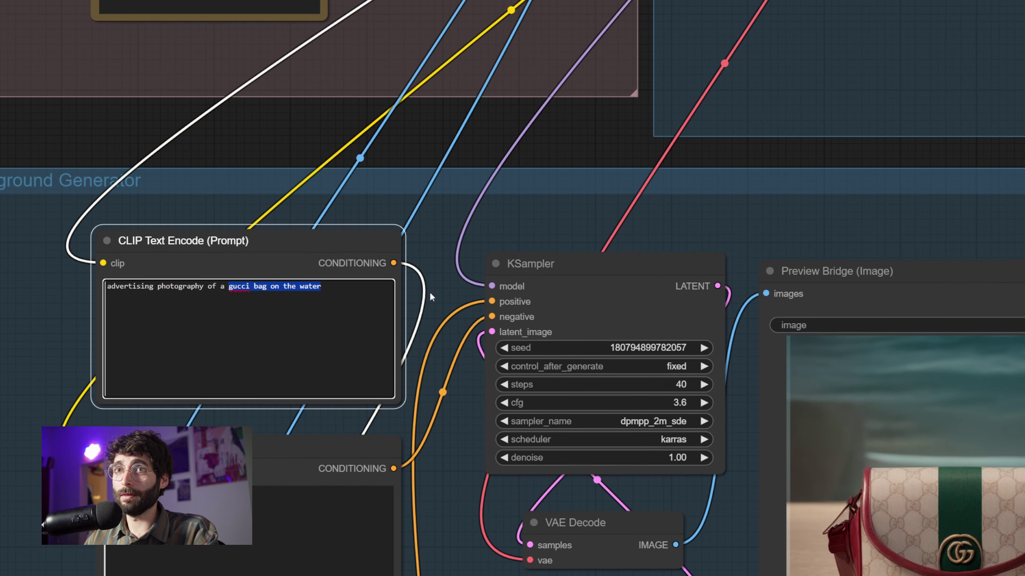
{"action": "key", "text": "BackSpace"}
{"action": "type", "text": "microphone in front"}
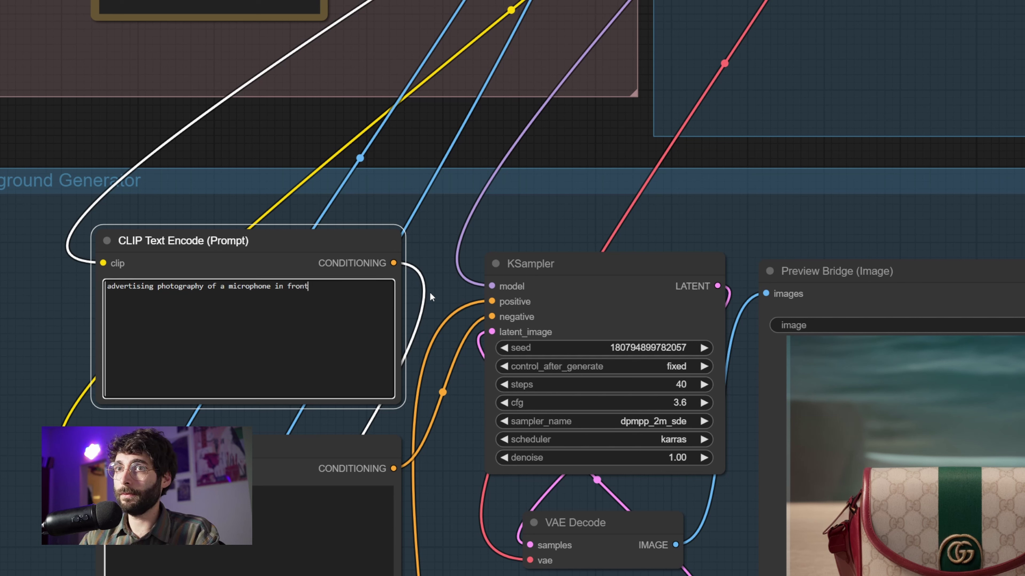
{"action": "type", "text": " of a swirly "}
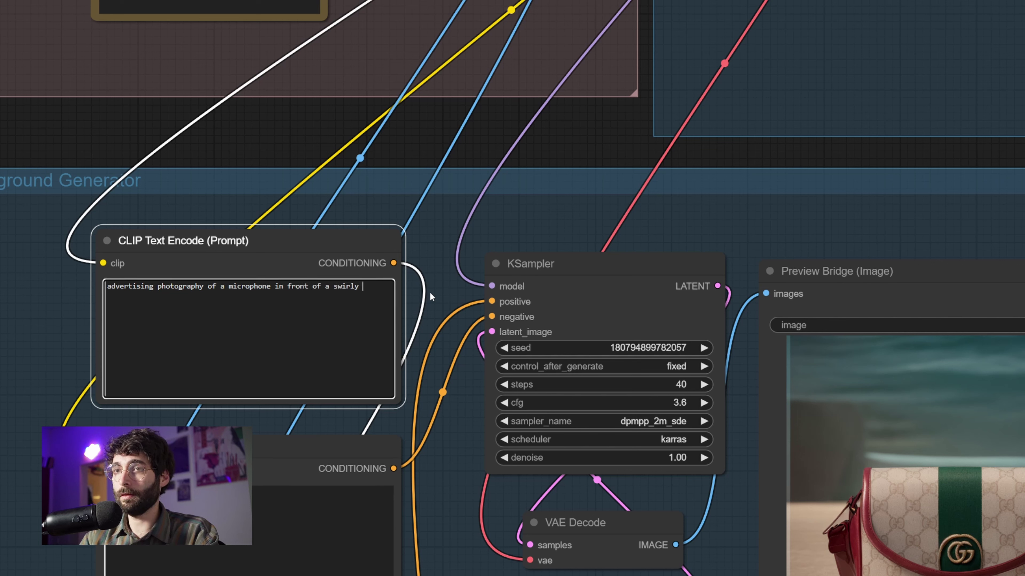
{"action": "type", "text": "color background"}
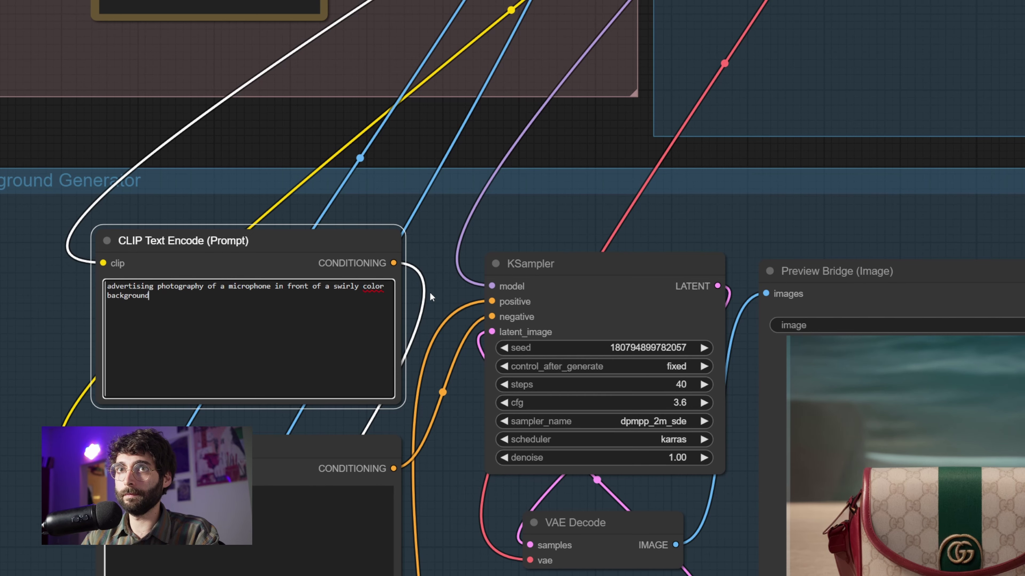
{"action": "key", "text": "ctrl+a"}
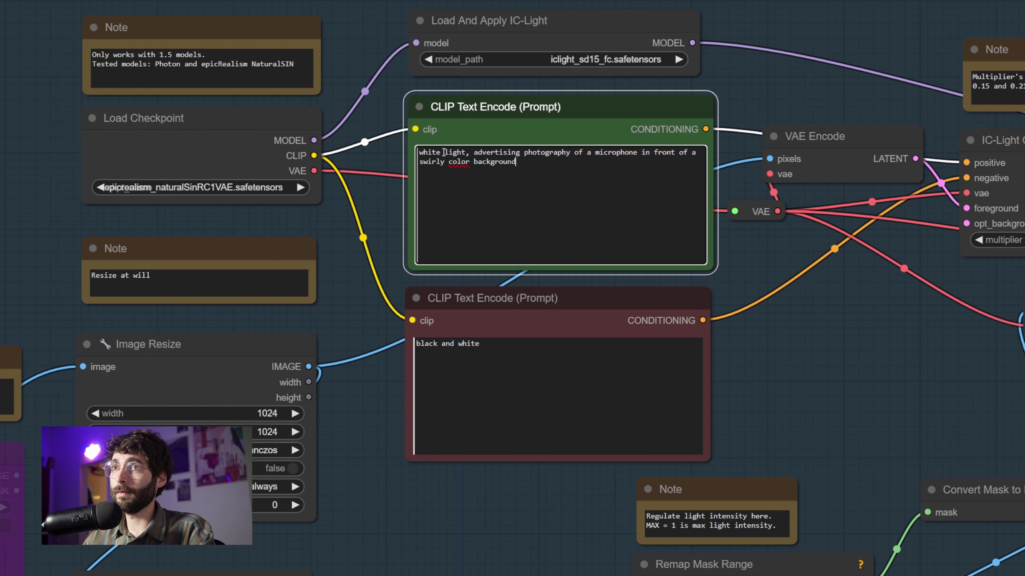
{"action": "left_click_drag", "start_coordinate": [441, 152], "coordinate": [405, 152]}
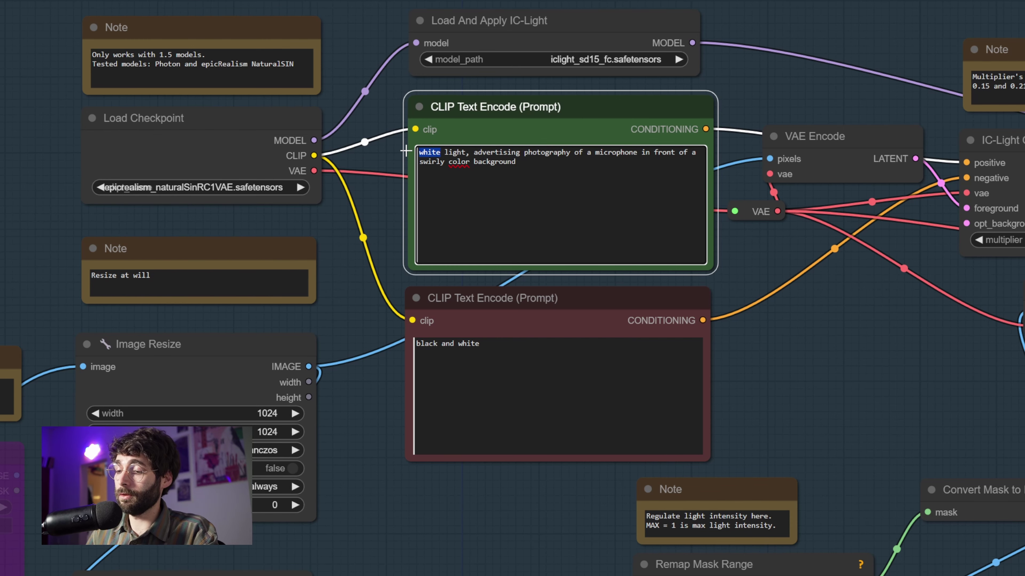
Step: Change 'white' to 'neon' in the relight prompt and set the segmentation object to 'microphone'
{"action": "type", "text": "neon"}
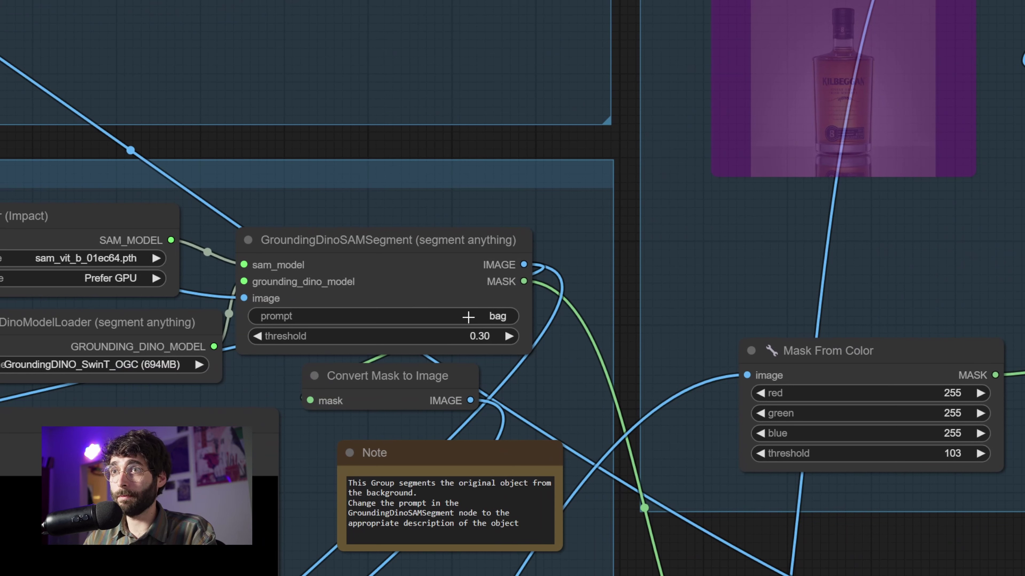
{"action": "left_click", "coordinate": [469, 317]}
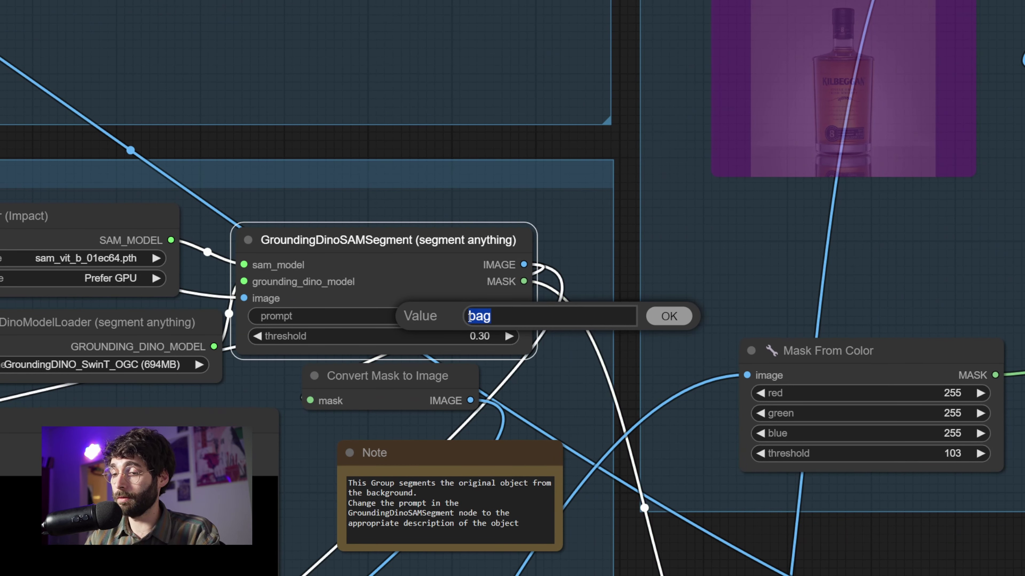
{"action": "type", "text": "microphone"}
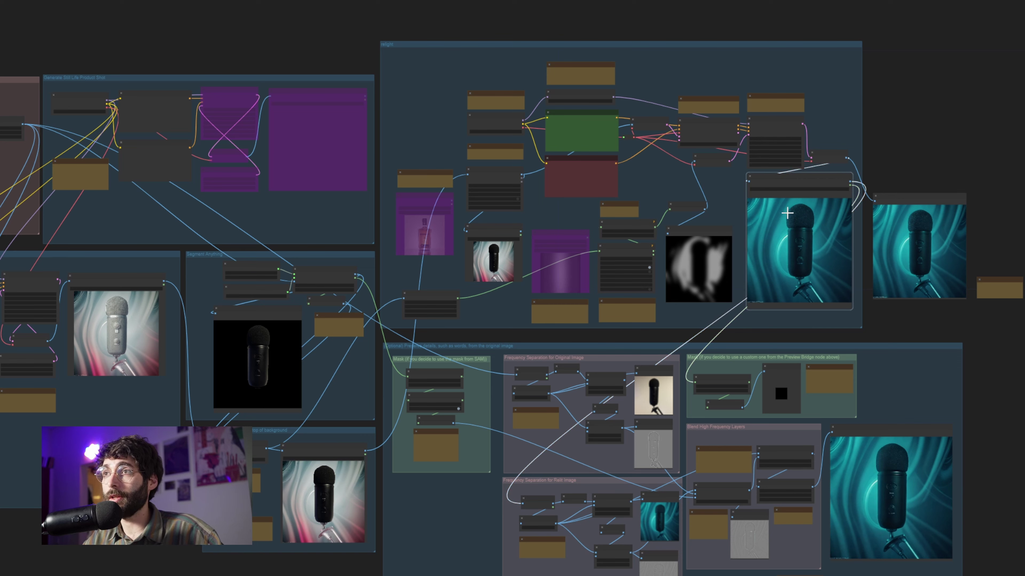
Step: Deselect the nodes to view the finished teal neon-relit microphone outputs
{"action": "left_click", "coordinate": [463, 508]}
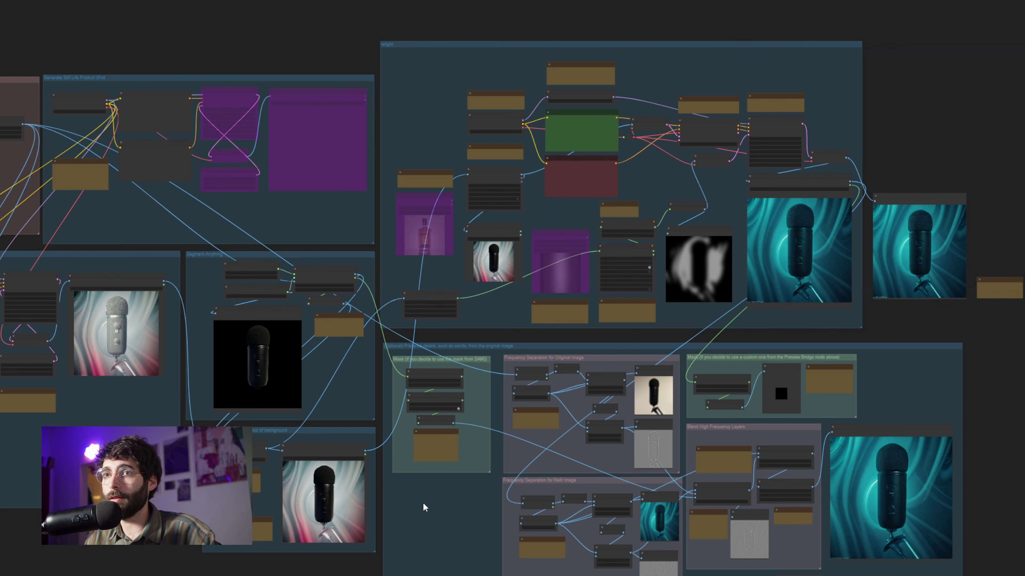
Step: Open the swirly-background microphone image in the Mask Editor and paint a mask across its top
{"action": "left_click", "coordinate": [327, 451]}
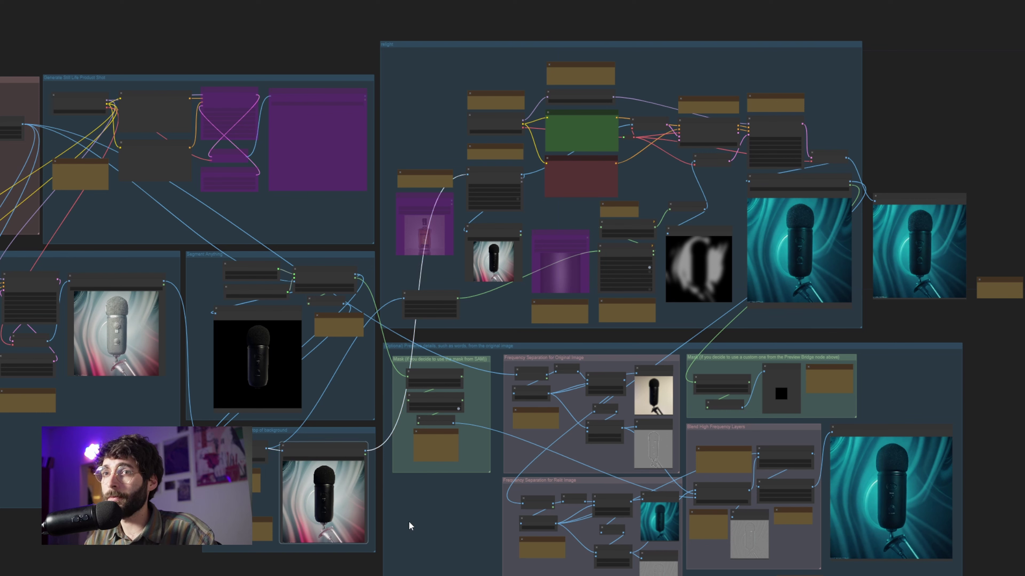
{"action": "right_click", "coordinate": [349, 487]}
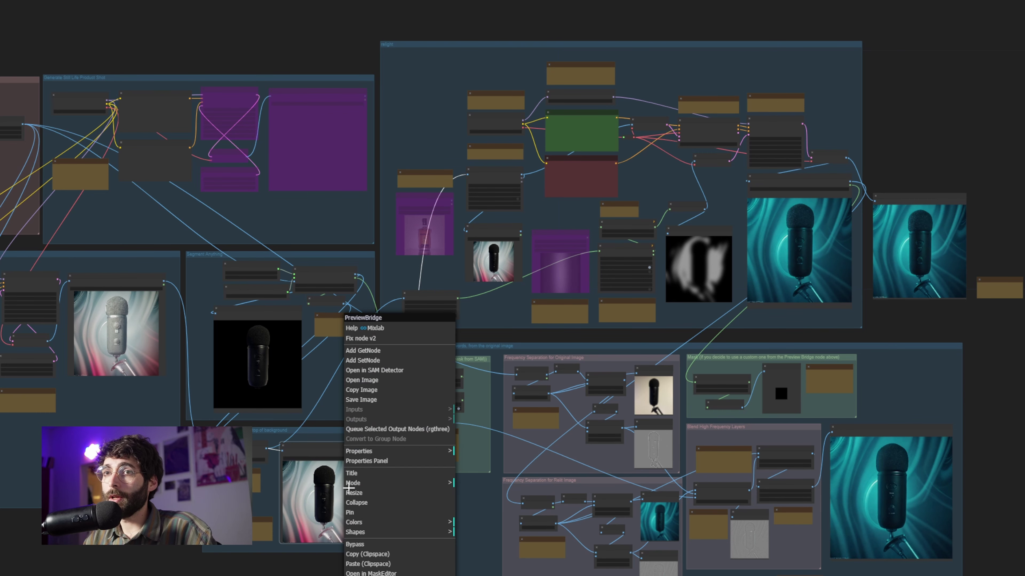
{"action": "left_click", "coordinate": [389, 570]}
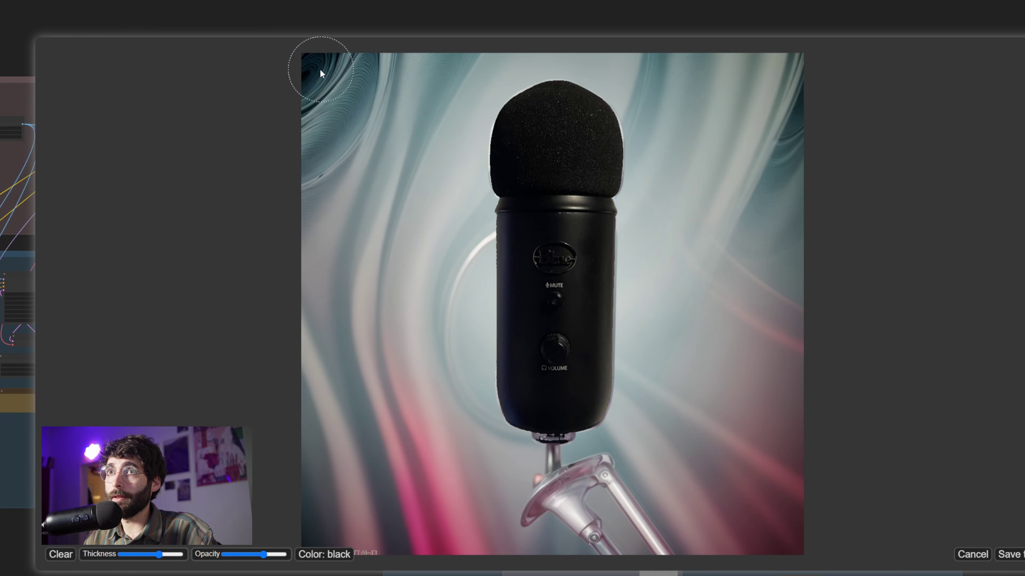
{"action": "mouse_move", "coordinate": [319, 65]}
{"action": "left_mouse_down"}
{"action": "mouse_move", "coordinate": [418, 168]}
{"action": "mouse_move", "coordinate": [737, 92]}
{"action": "mouse_move", "coordinate": [709, 87]}
{"action": "mouse_move", "coordinate": [674, 121]}
{"action": "mouse_move", "coordinate": [477, 122]}
{"action": "left_mouse_up"}
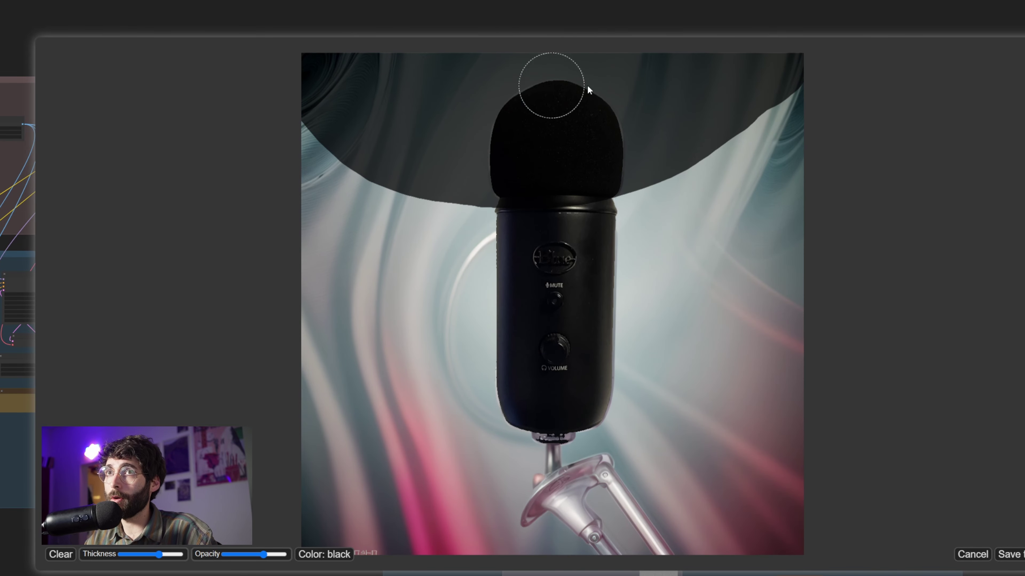
{"action": "mouse_move", "coordinate": [599, 90]}
{"action": "left_mouse_down"}
{"action": "mouse_move", "coordinate": [720, 93]}
{"action": "mouse_move", "coordinate": [614, 167]}
{"action": "mouse_move", "coordinate": [386, 162]}
{"action": "mouse_move", "coordinate": [318, 98]}
{"action": "mouse_move", "coordinate": [417, 171]}
{"action": "mouse_move", "coordinate": [681, 180]}
{"action": "mouse_move", "coordinate": [802, 108]}
{"action": "left_mouse_up"}
Step: Save the painted mask and wire Preview Bridge's MASK output into Grow Mask With Blur
{"action": "left_click", "coordinate": [1010, 554]}
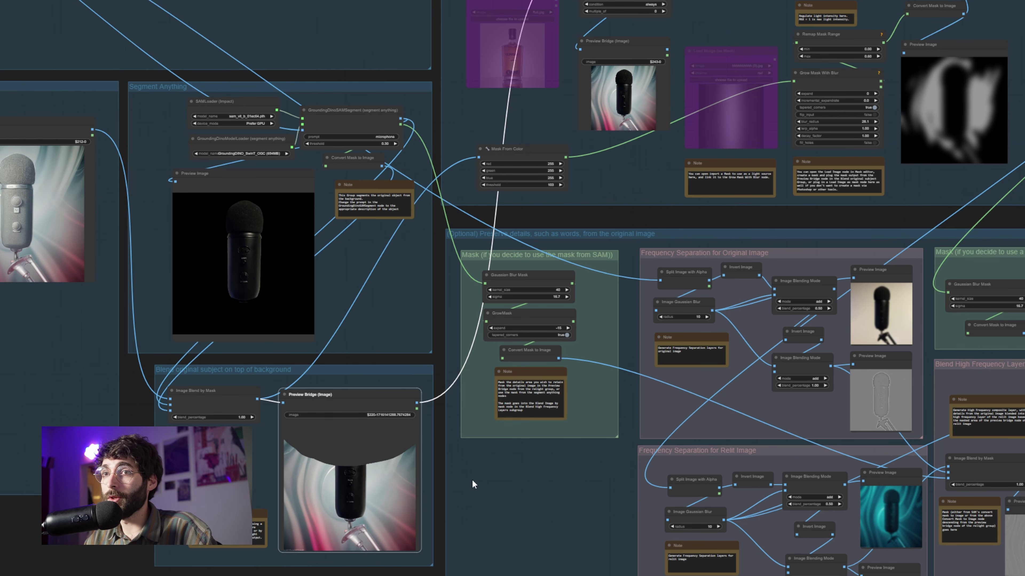
{"action": "left_click", "coordinate": [518, 149]}
{"action": "left_click_drag", "start_coordinate": [521, 148], "coordinate": [521, 151]}
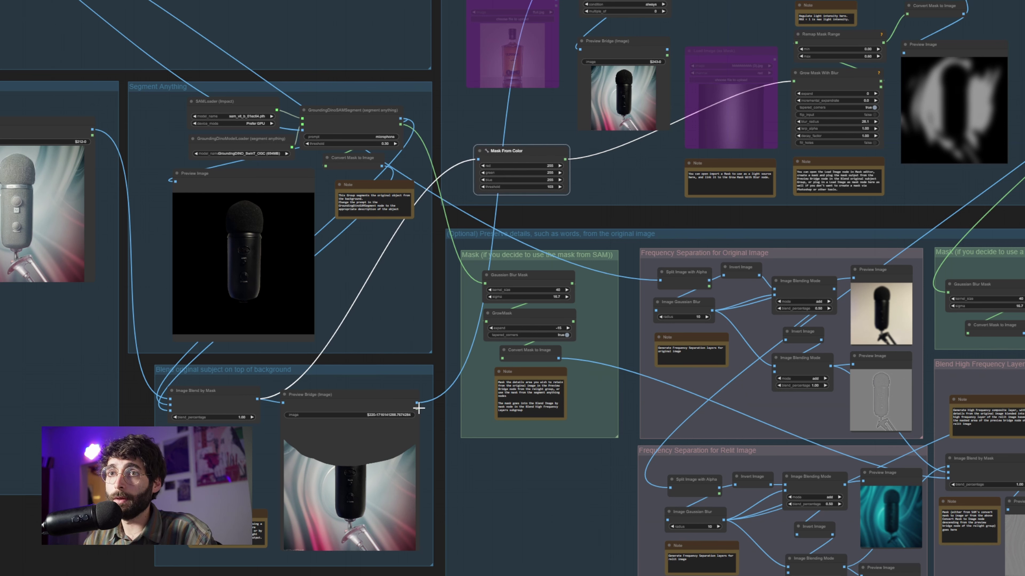
{"action": "left_click", "coordinate": [389, 404]}
{"action": "left_click_drag", "start_coordinate": [416, 409], "coordinate": [795, 81]}
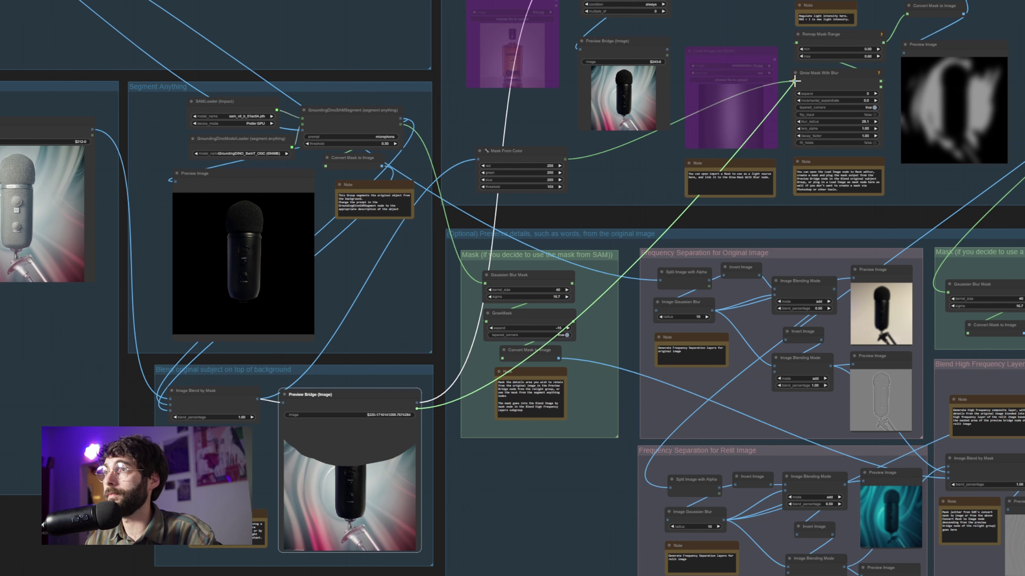
{"action": "scroll", "coordinate": [923, 241], "scroll_direction": "down", "scroll_amount": 5}
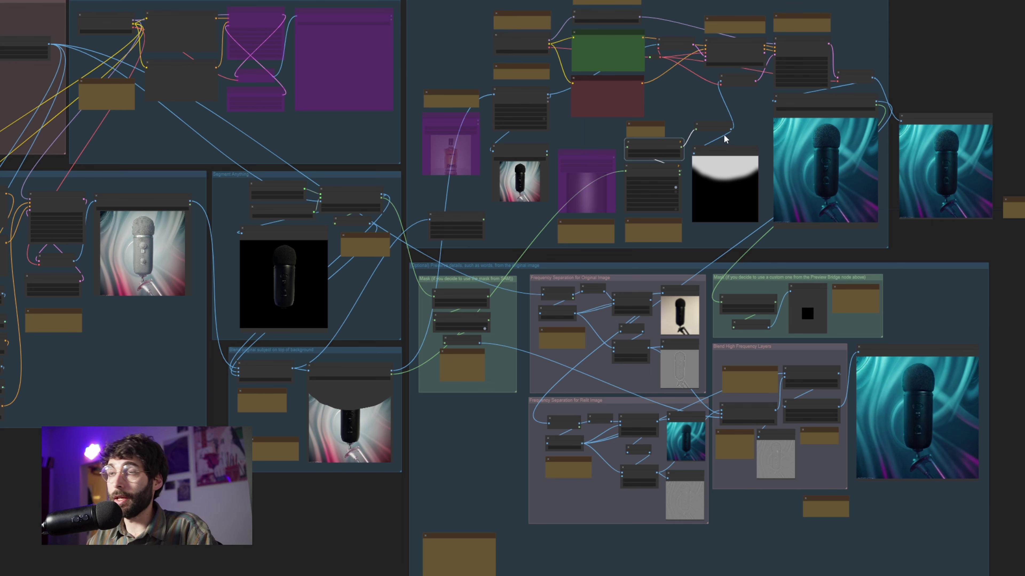
{"action": "left_click", "coordinate": [600, 153]}
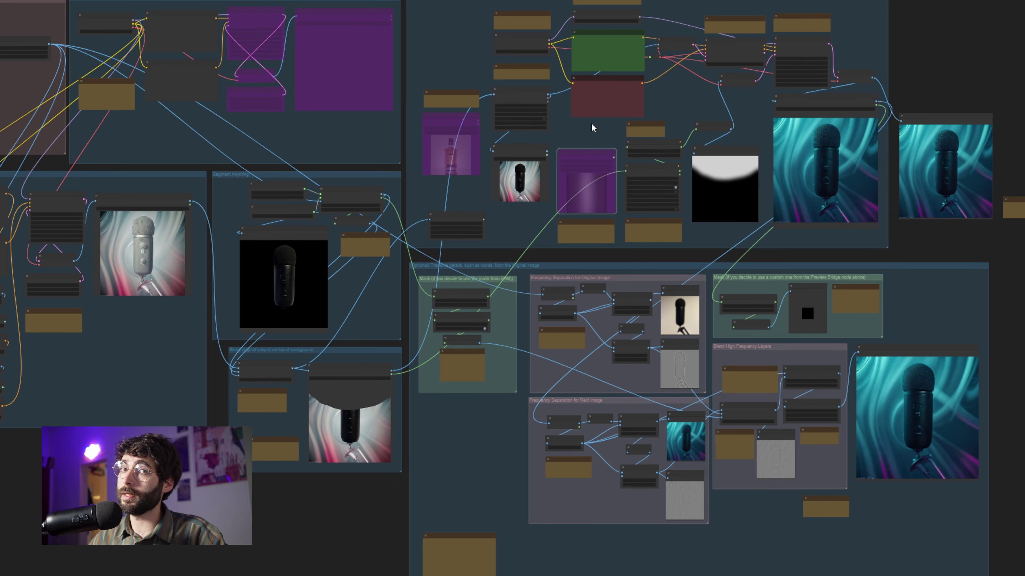
{"action": "scroll", "coordinate": [726, 220], "scroll_direction": "up", "scroll_amount": 5}
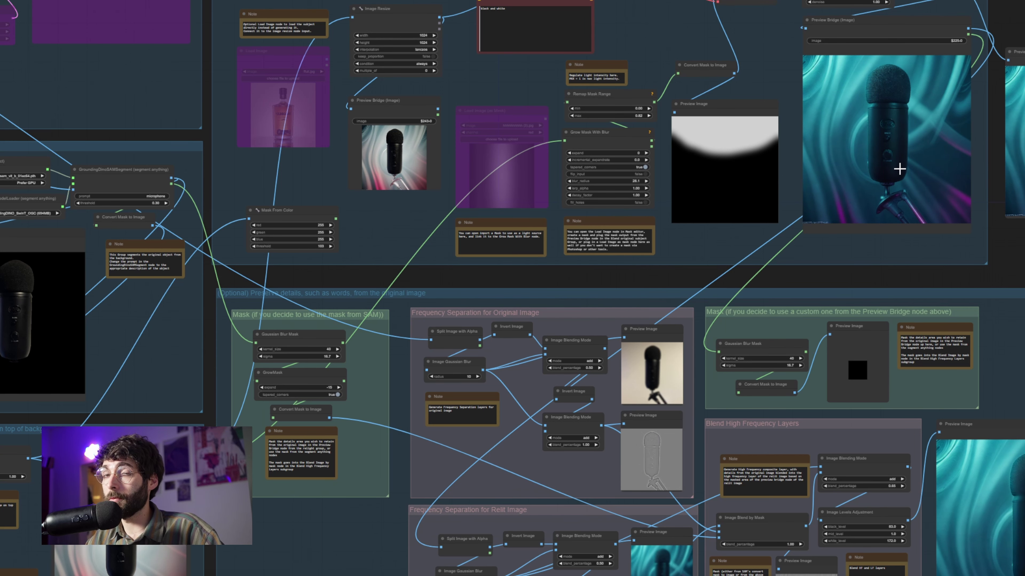
Step: Mask the relit microphone's front panel and grille head in the mask editor
{"action": "right_click", "coordinate": [879, 143]}
{"action": "left_click", "coordinate": [916, 392]}
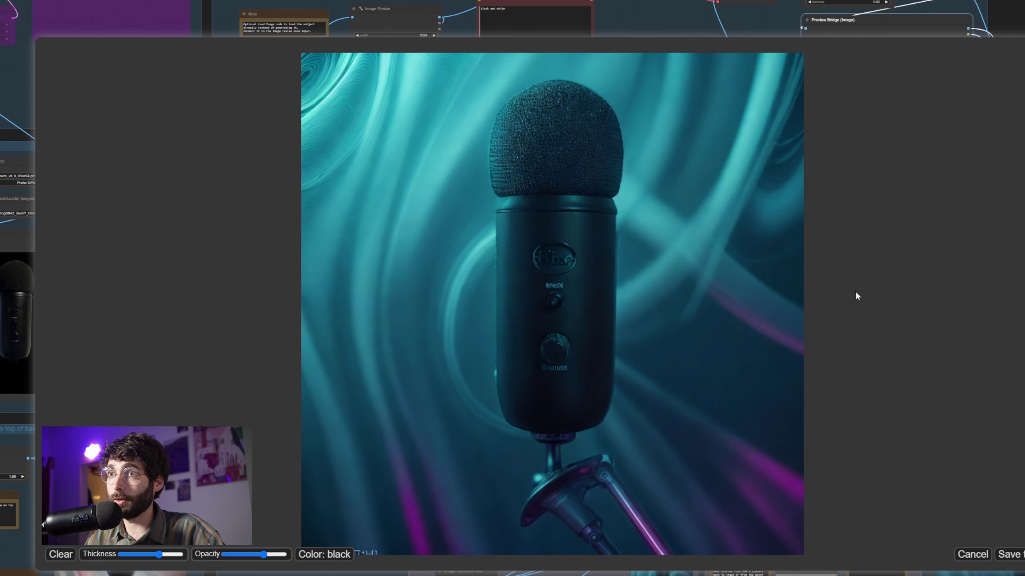
{"action": "mouse_move", "coordinate": [558, 294]}
{"action": "left_mouse_down"}
{"action": "mouse_move", "coordinate": [563, 267]}
{"action": "mouse_move", "coordinate": [553, 260]}
{"action": "mouse_move", "coordinate": [552, 355]}
{"action": "left_mouse_up"}
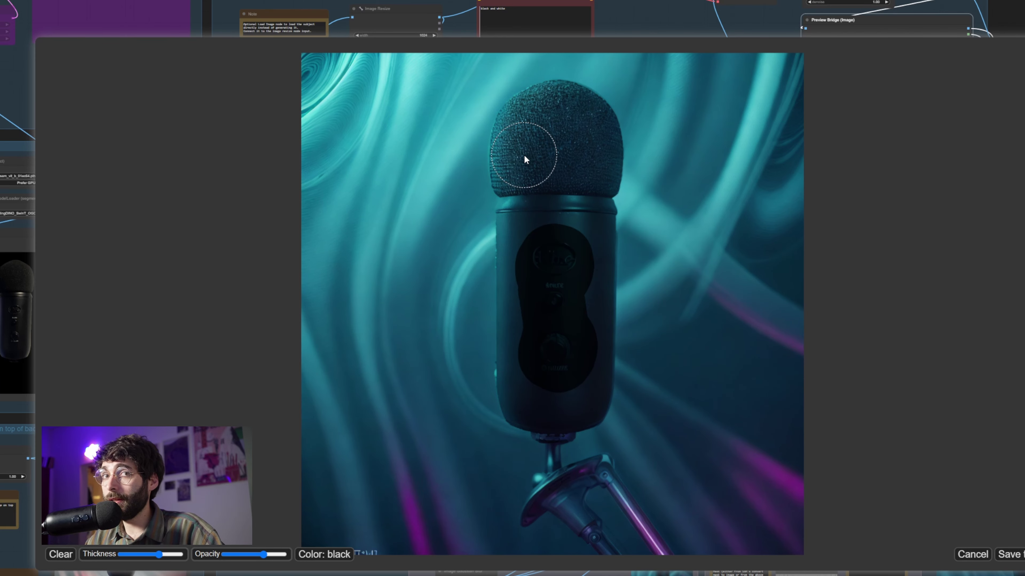
{"action": "mouse_move", "coordinate": [524, 155]}
{"action": "left_mouse_down"}
{"action": "mouse_move", "coordinate": [533, 133]}
{"action": "mouse_move", "coordinate": [551, 128]}
{"action": "mouse_move", "coordinate": [573, 147]}
{"action": "mouse_move", "coordinate": [532, 150]}
{"action": "mouse_move", "coordinate": [584, 156]}
{"action": "mouse_move", "coordinate": [588, 137]}
{"action": "mouse_move", "coordinate": [567, 107]}
{"action": "left_mouse_up"}
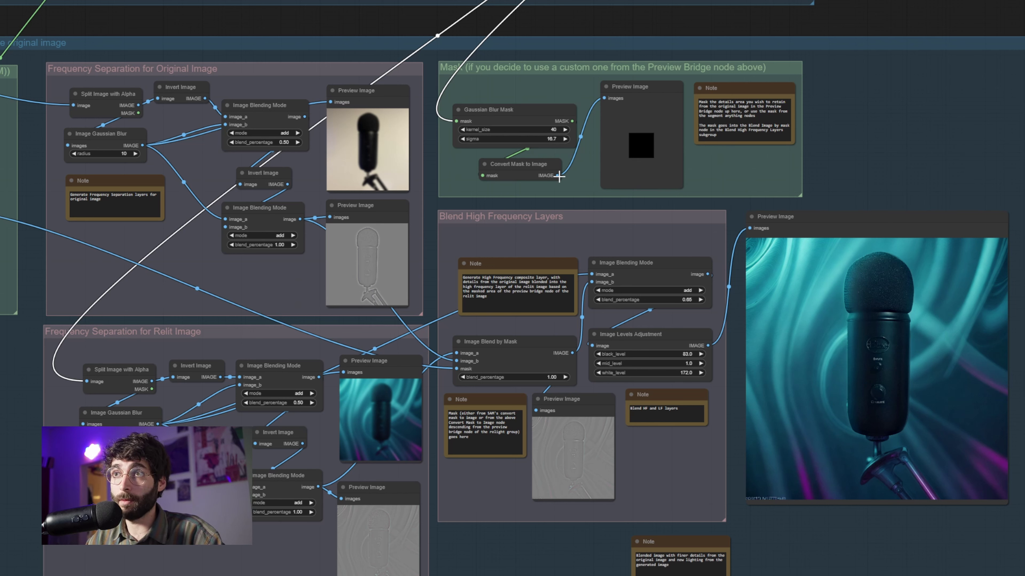
Step: Feed Convert Mask to Image's IMAGE output into Image Blend by Mask's mask input
{"action": "left_click_drag", "start_coordinate": [559, 176], "coordinate": [456, 368]}
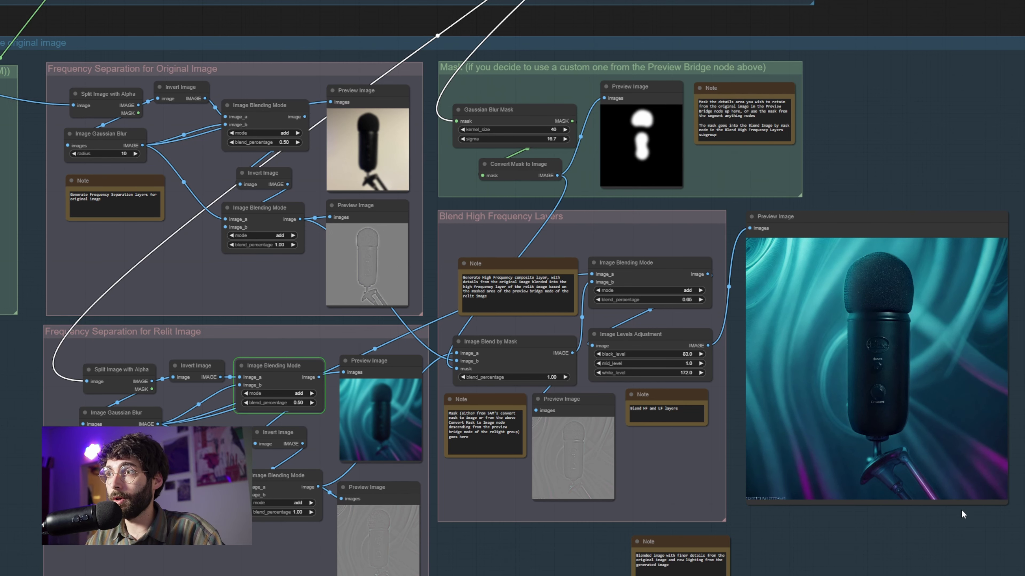
{"action": "scroll", "coordinate": [915, 437], "scroll_direction": "up", "scroll_amount": 2}
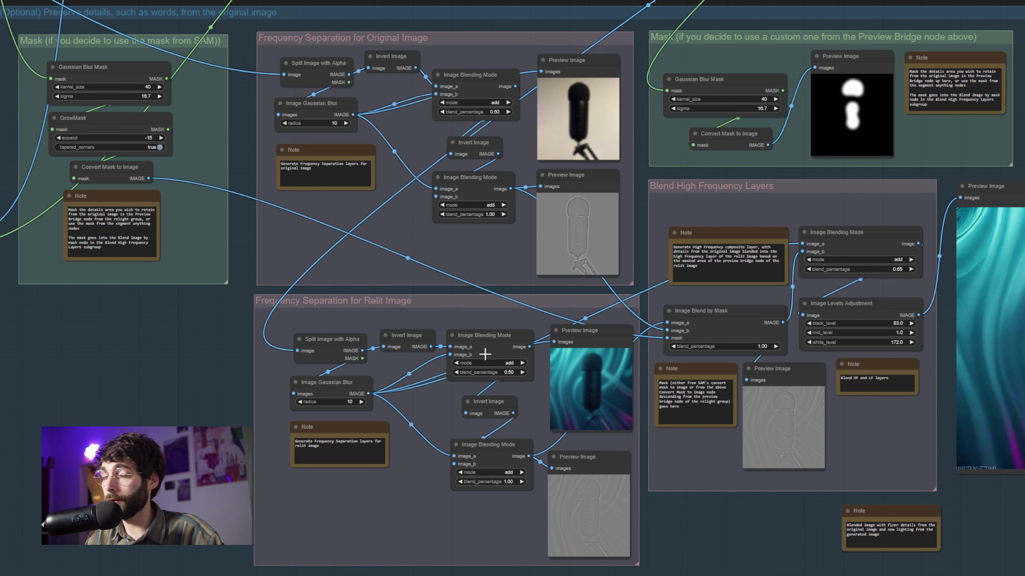
Step: Fit the whole workflow on screen
{"action": "key", "text": "."}
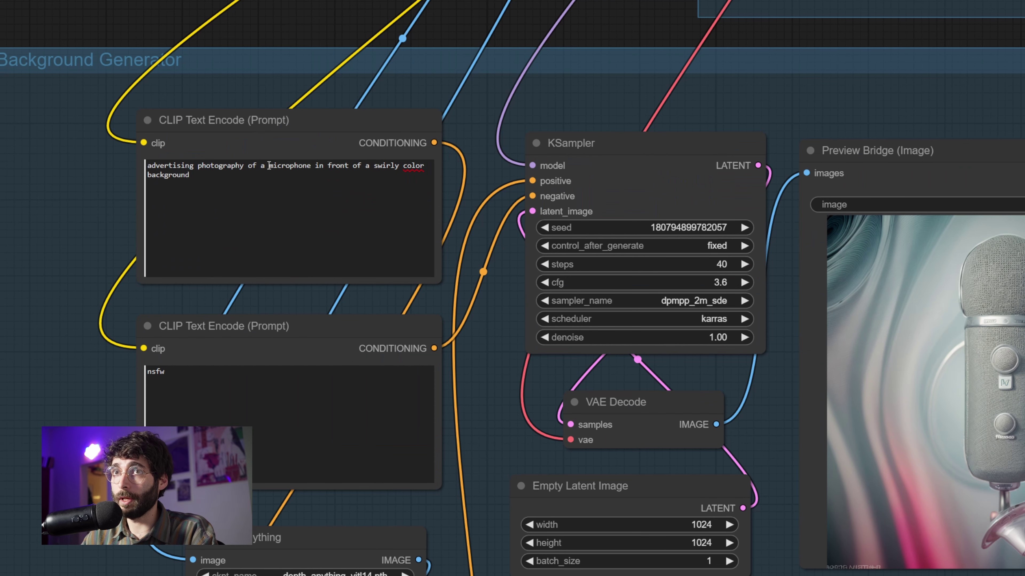
Step: Change the background generator prompt's subject to 'whiskey bottle on a river'
{"action": "left_click", "coordinate": [271, 166]}
{"action": "left_click_drag", "start_coordinate": [271, 167], "coordinate": [270, 201]}
{"action": "type", "text": "whiske"}
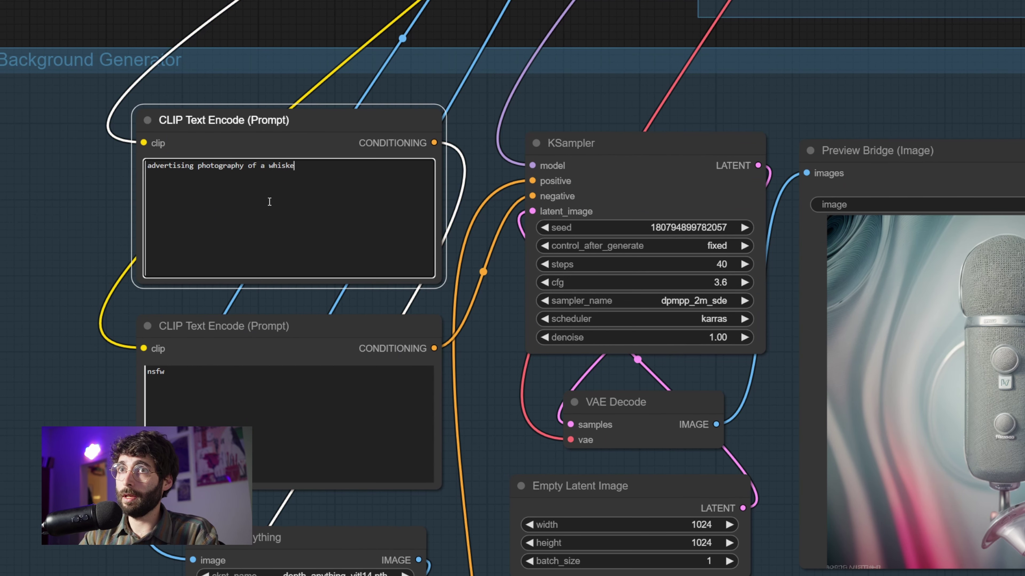
{"action": "type", "text": "y bottle"}
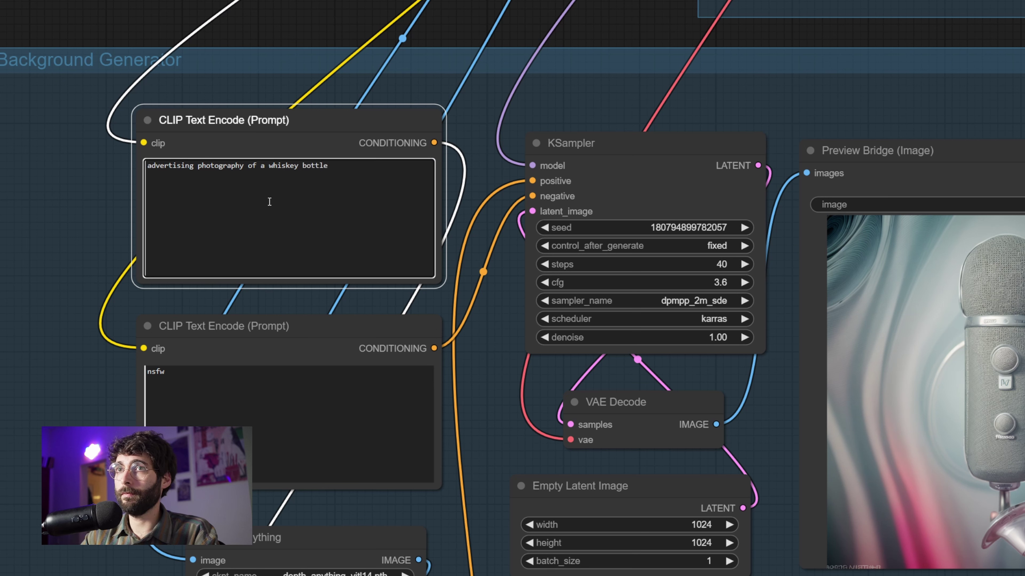
{"action": "type", "text": " on a river"}
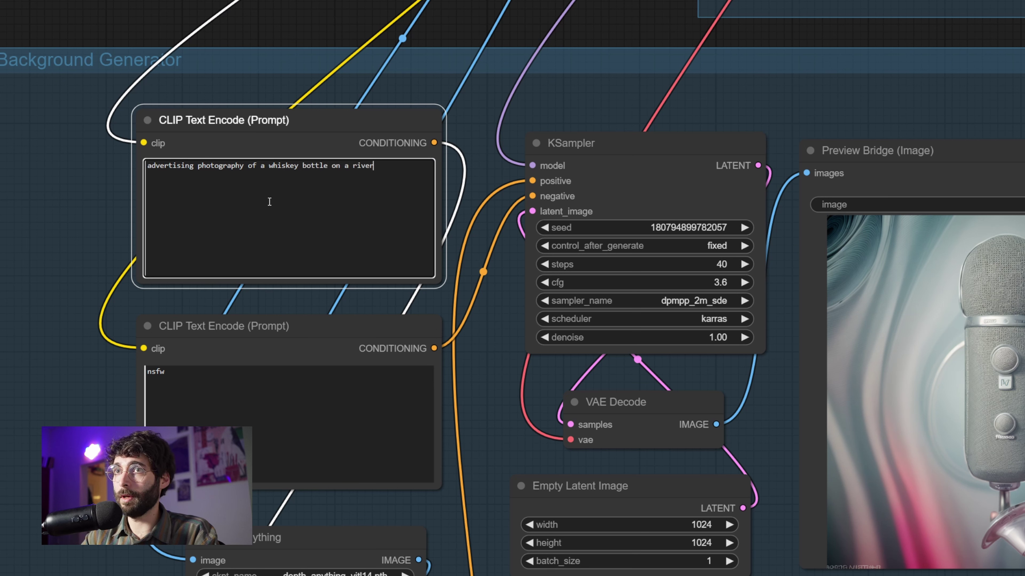
Step: Paste the whiskey prompt into the relight prompt, replacing 'neon light' with 'moonlight'
{"action": "key", "text": "ctrl+a"}
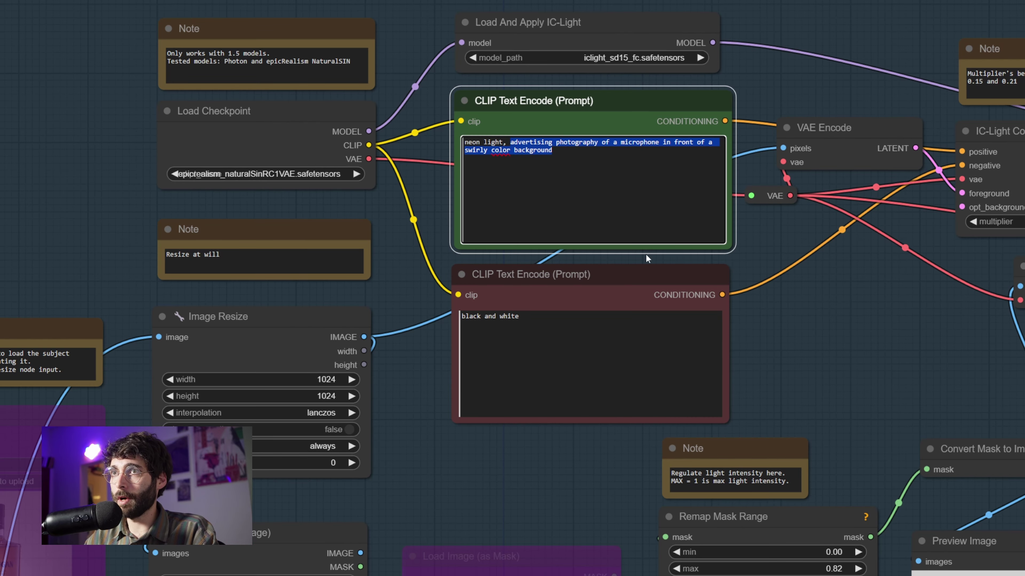
{"action": "type", "text": "advertising photography of a whiskey bottle on a river"}
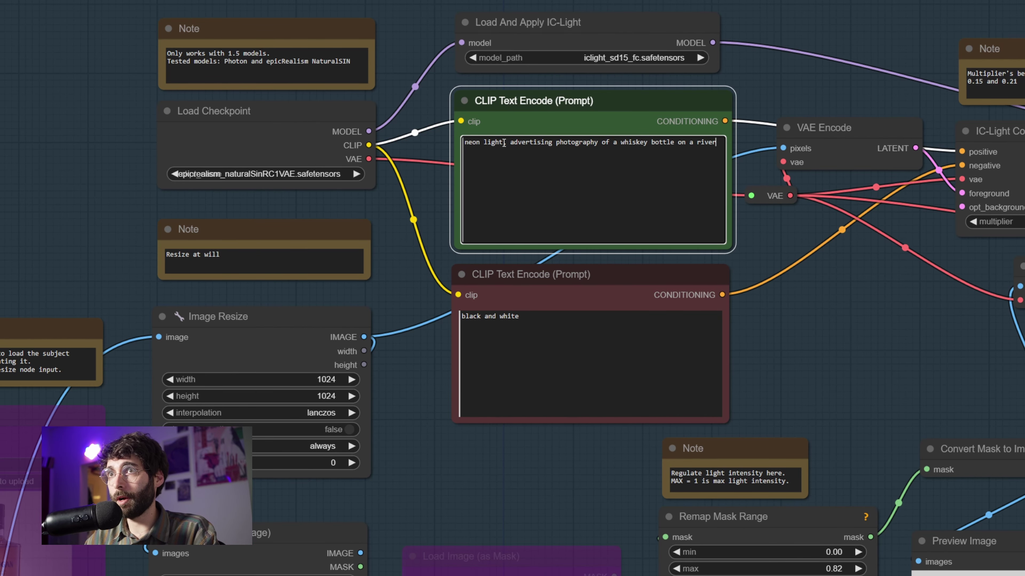
{"action": "left_click_drag", "start_coordinate": [504, 142], "coordinate": [461, 142]}
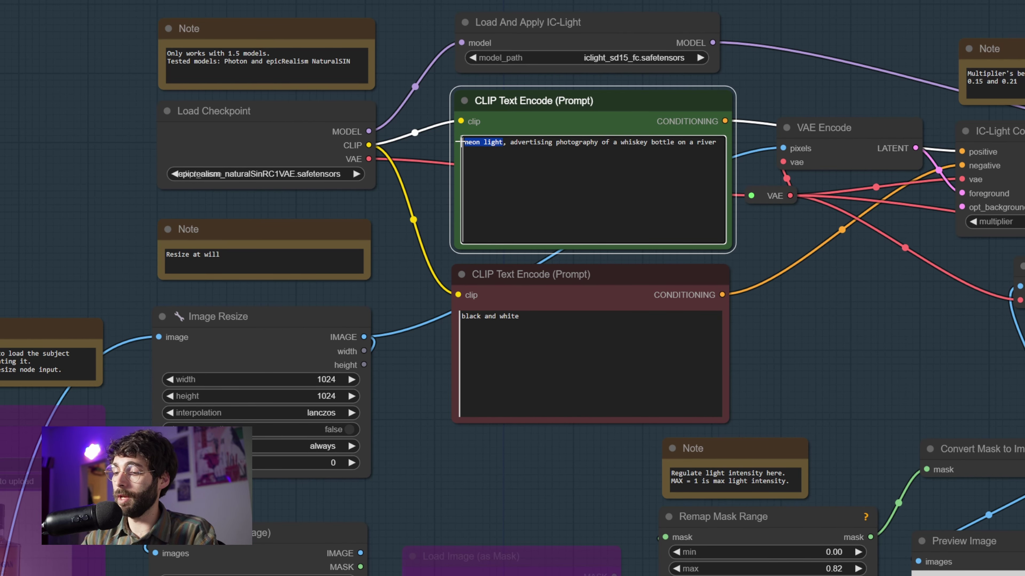
{"action": "type", "text": "moonlight"}
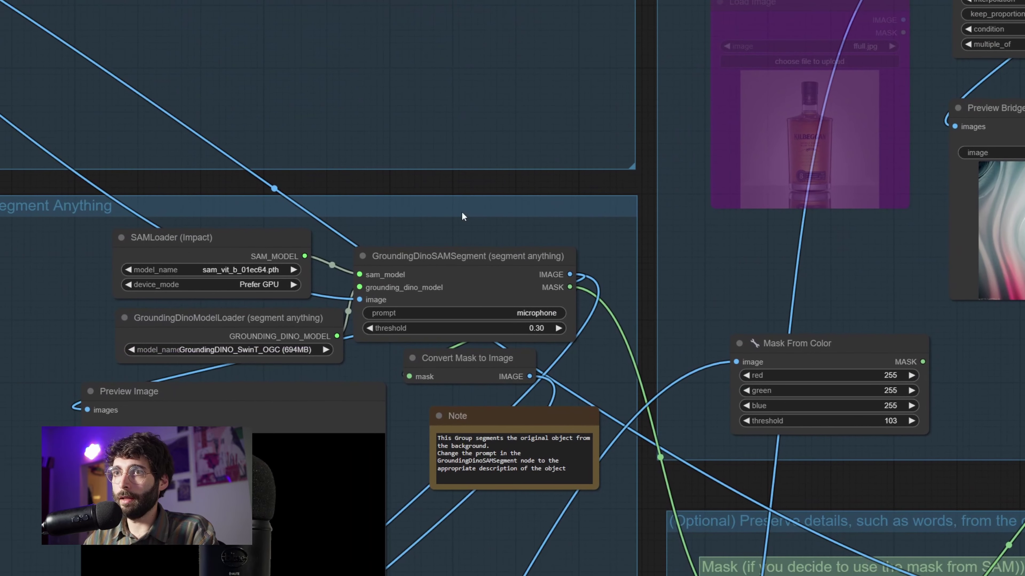
{"action": "left_click", "coordinate": [529, 319]}
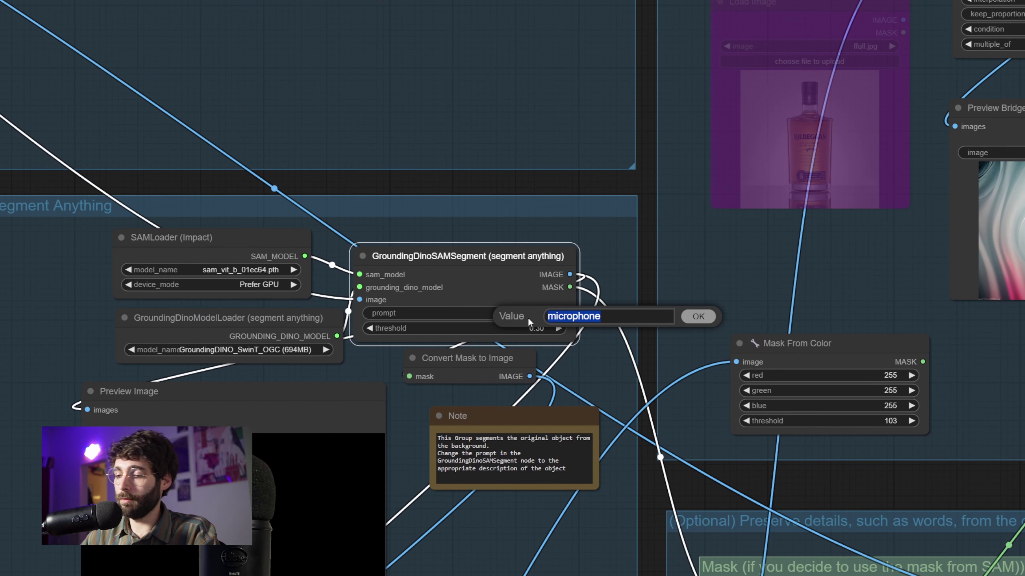
Step: Set the segmentation object prompt to 'bottle'
{"action": "type", "text": "bottle"}
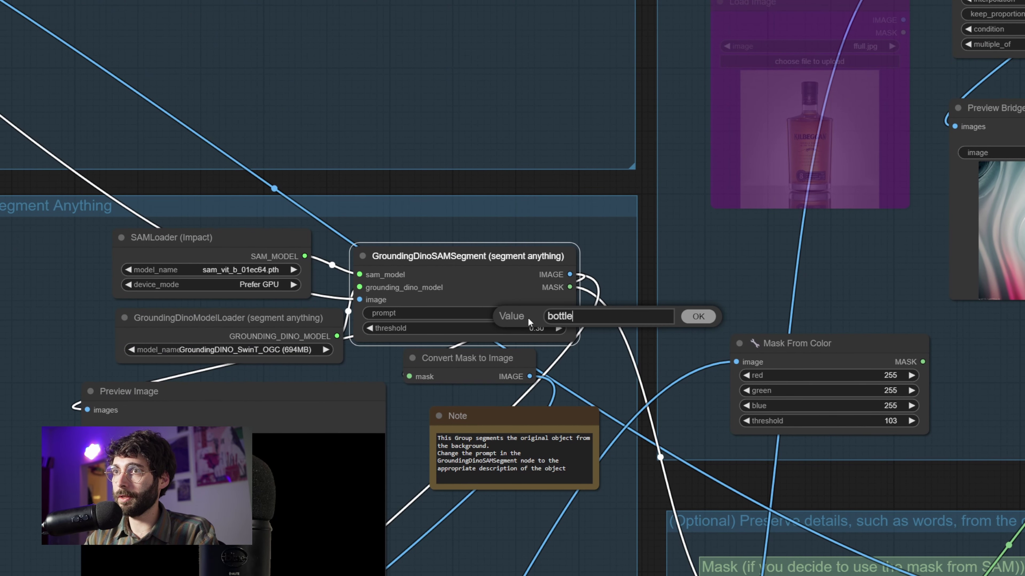
{"action": "key", "text": "Return"}
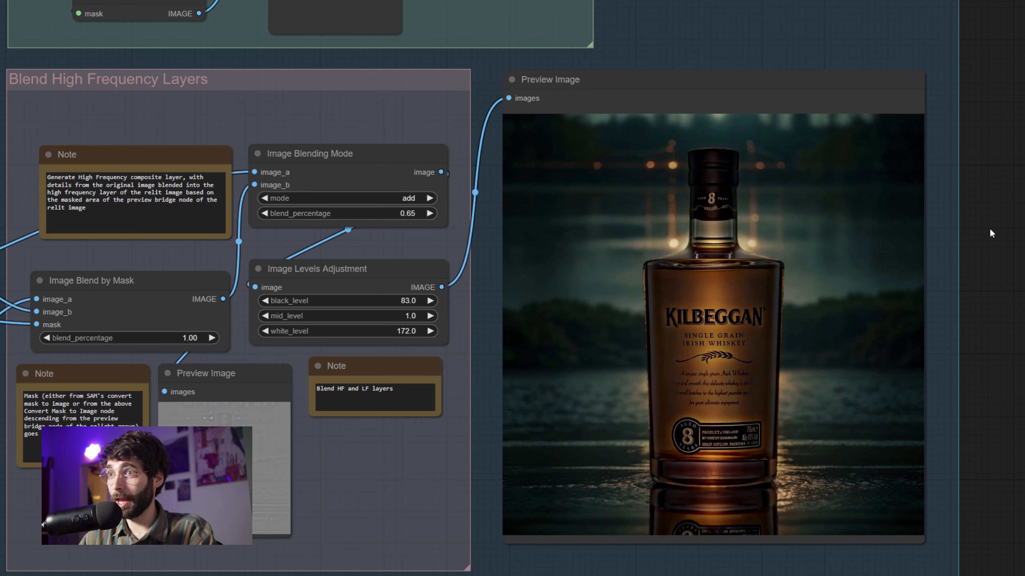